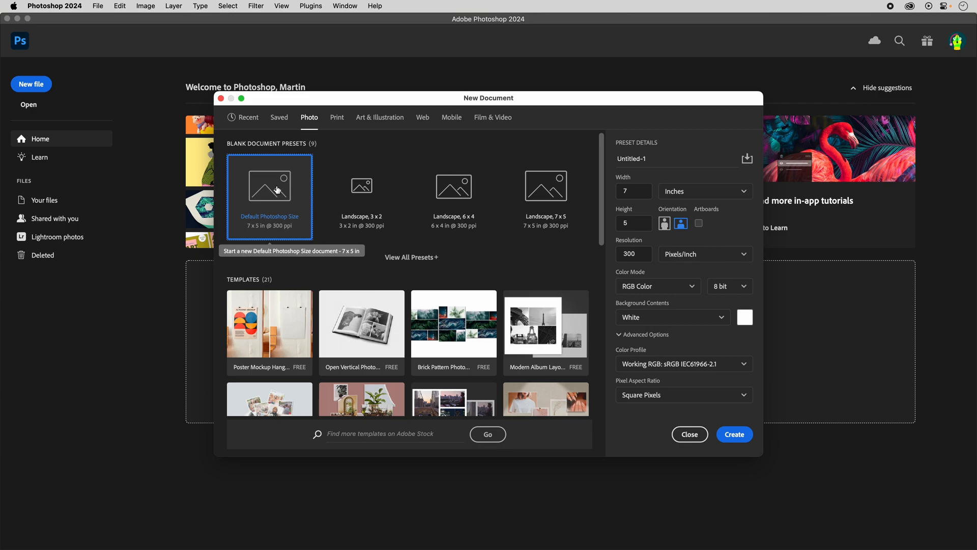
# Create a new document from the Default Photoshop Size photo preset, 7 x 5 in at 300 ppi
pyautogui.click(739, 435)
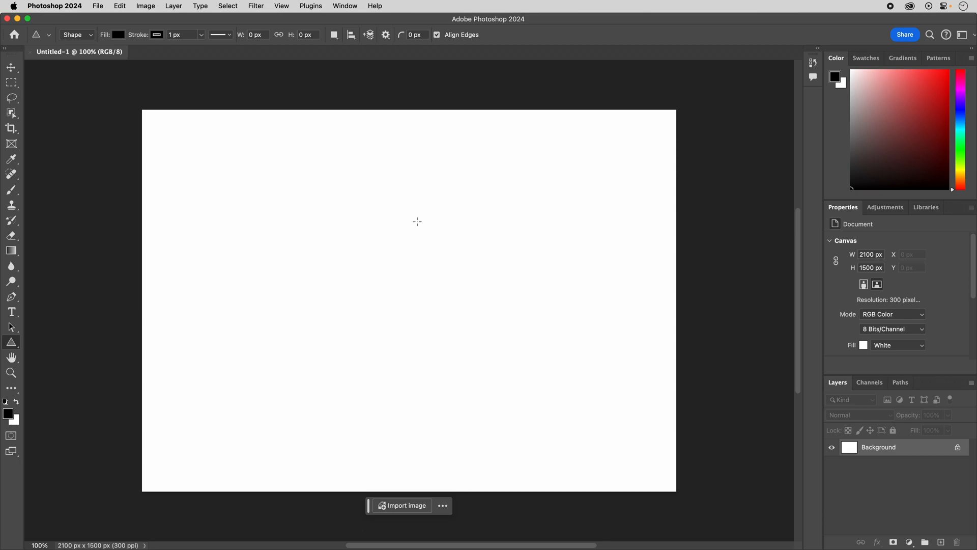
pyautogui.press('super+equal')
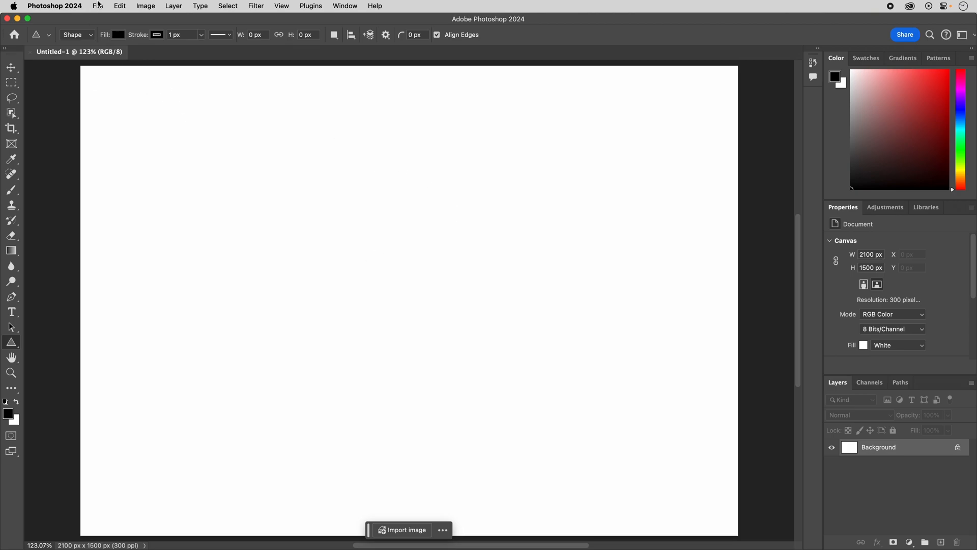
# Place Pear.png from the Desktop's Fruit+Vegetables folder into the document as an embedded image
pyautogui.click(99, 5)
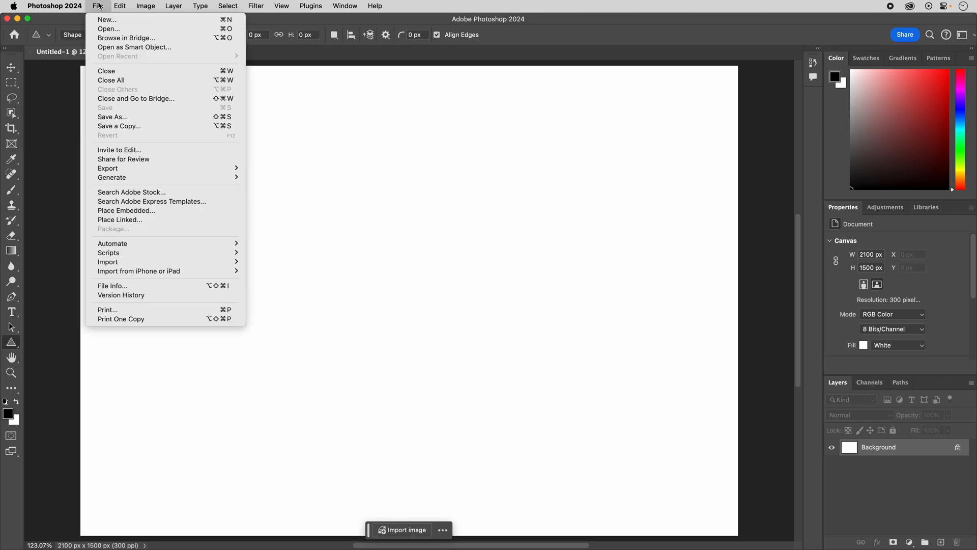
pyautogui.click(114, 211)
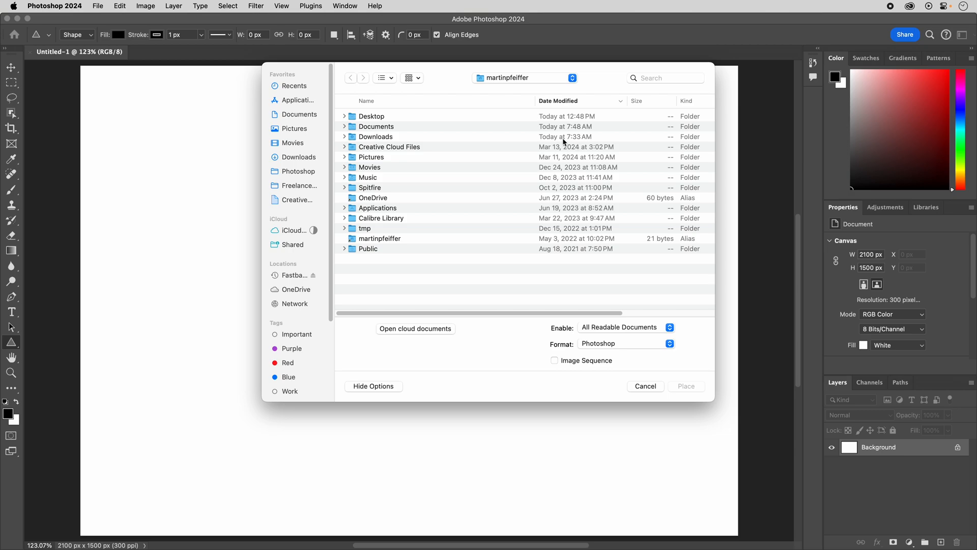
pyautogui.press('super+d')
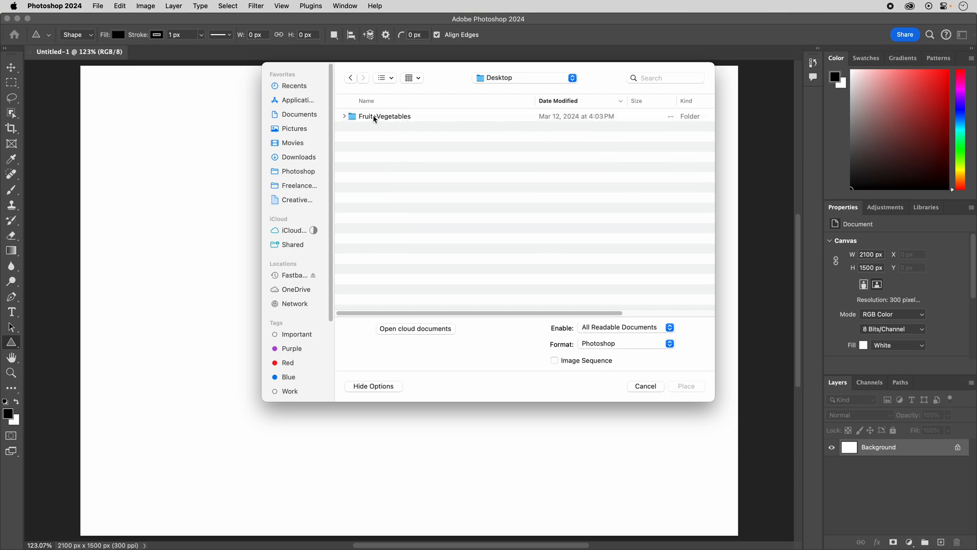
pyautogui.doubleClick(385, 118)
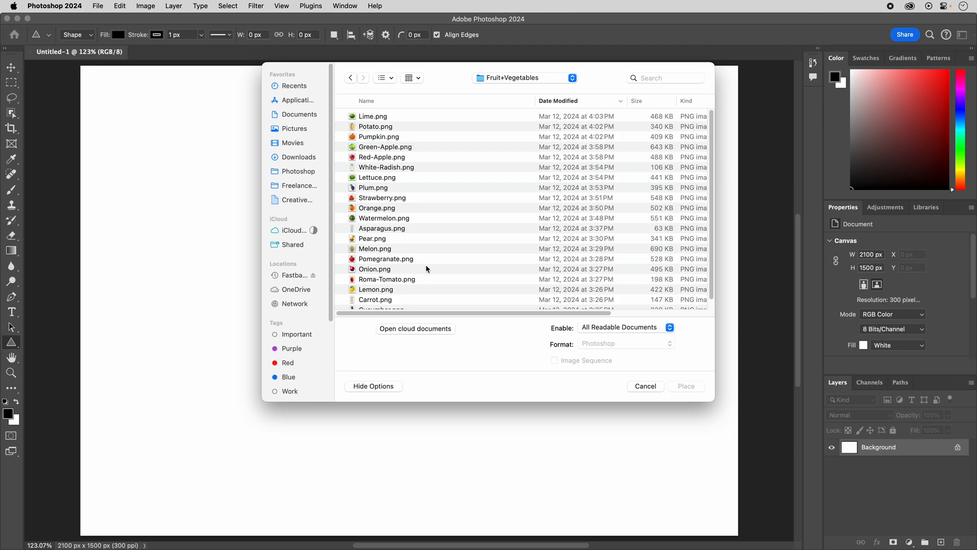
pyautogui.click(378, 239)
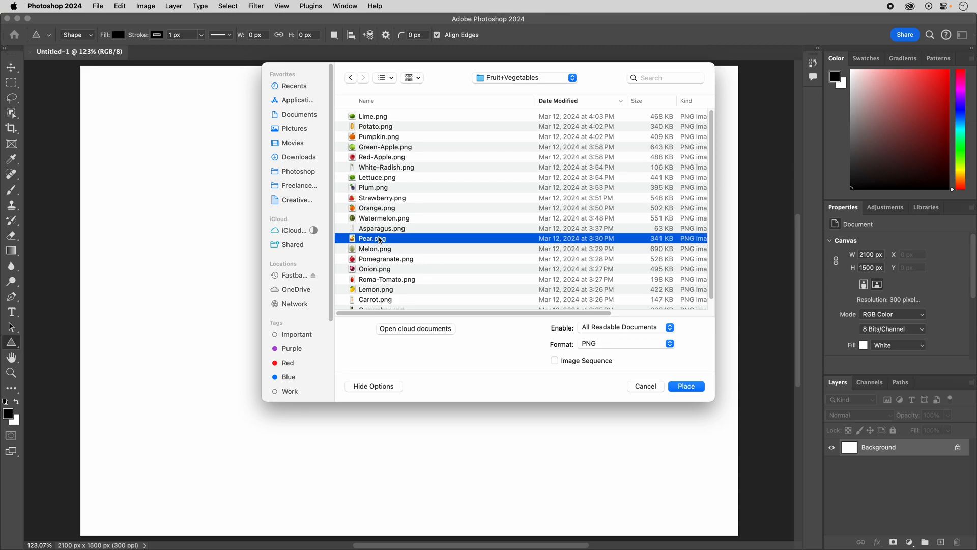
pyautogui.click(690, 388)
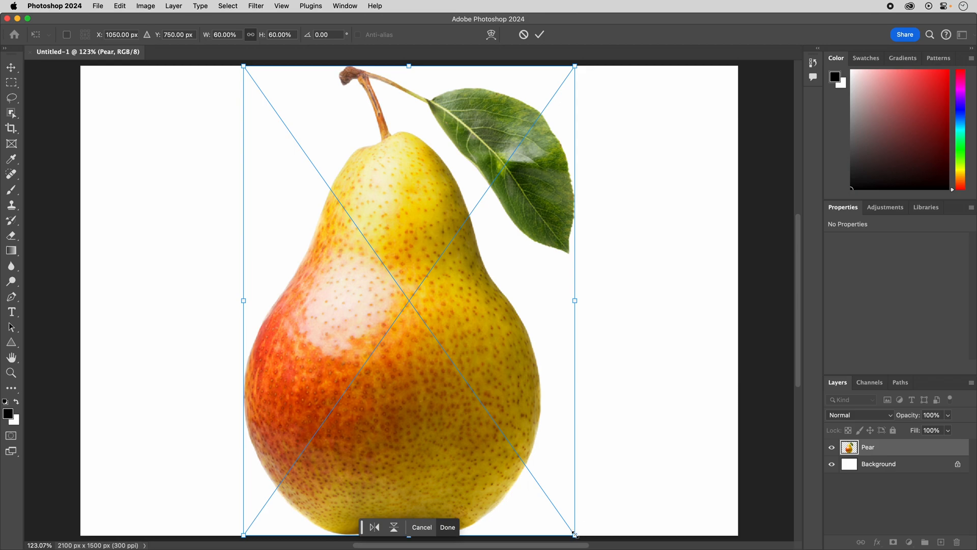
# Try scaling the placed pear to about 13% in the canvas's upper-left corner, and undo its placement
pyautogui.moveTo(577, 530); pyautogui.dragTo(283, 194)
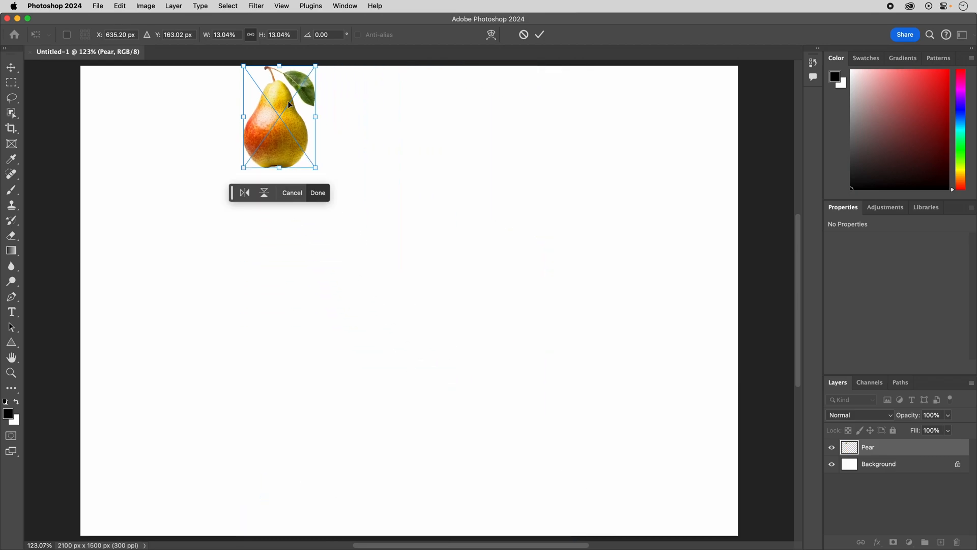
pyautogui.moveTo(293, 111); pyautogui.dragTo(148, 121)
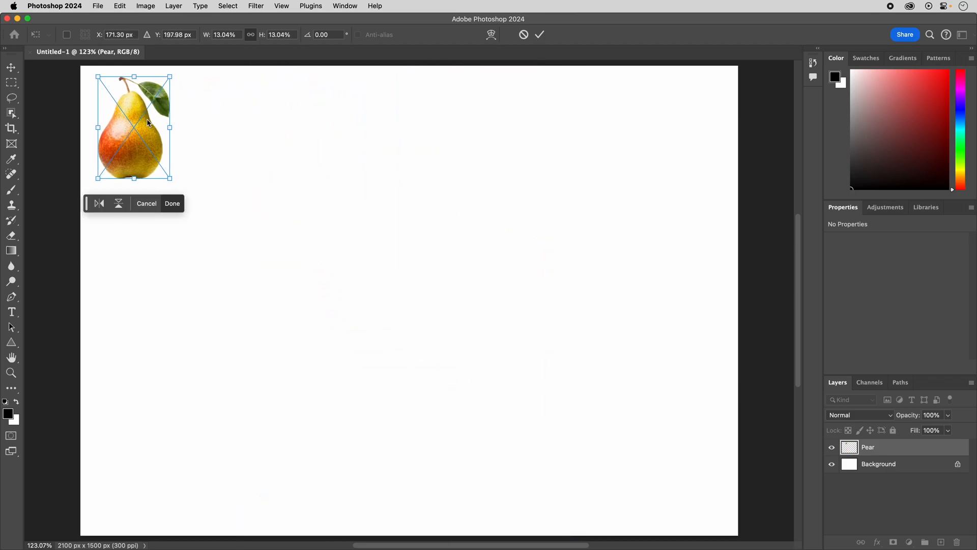
pyautogui.click(540, 35)
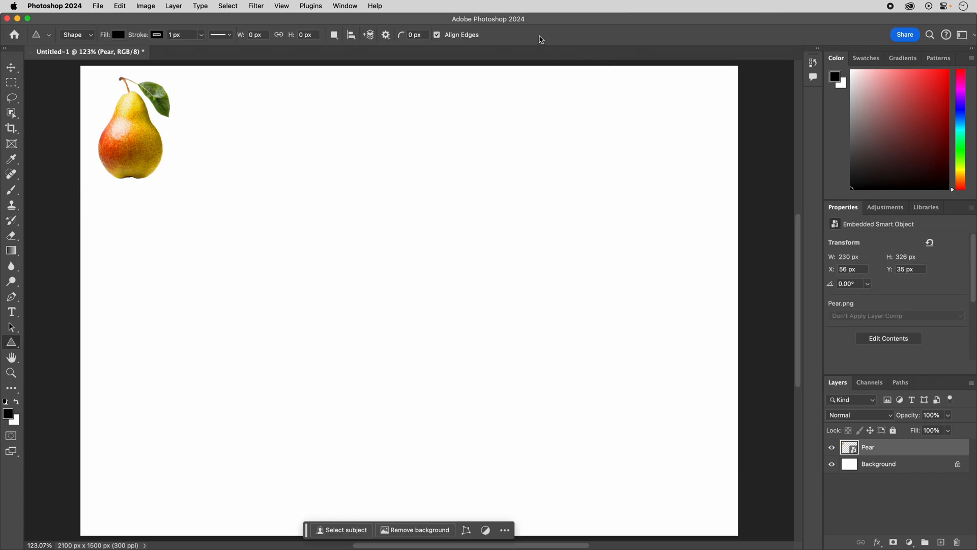
pyautogui.press('super+z')
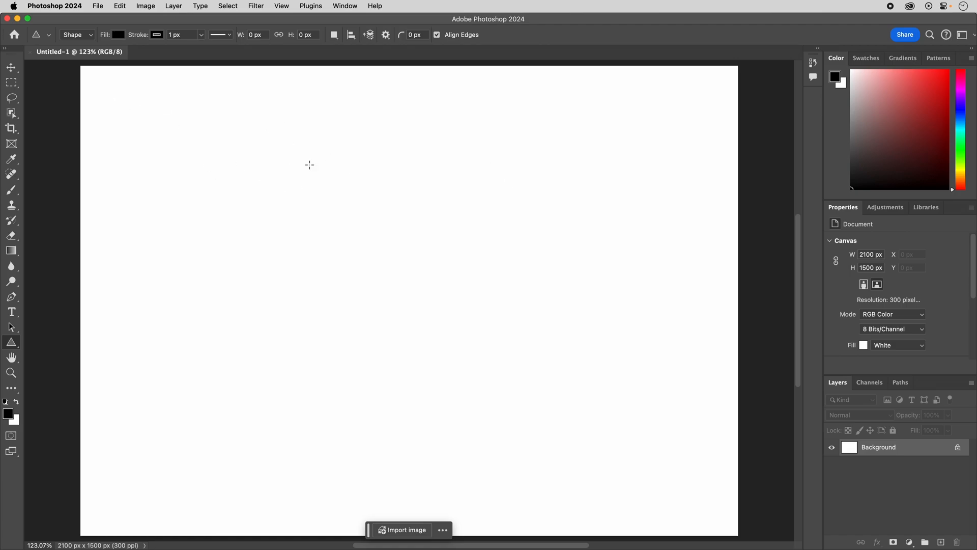
# Switch to Finder and place Pear.png from Fruit+Vegetables on the canvas, scaled to about 14% in the upper-left corner
pyautogui.press('super+Tab')
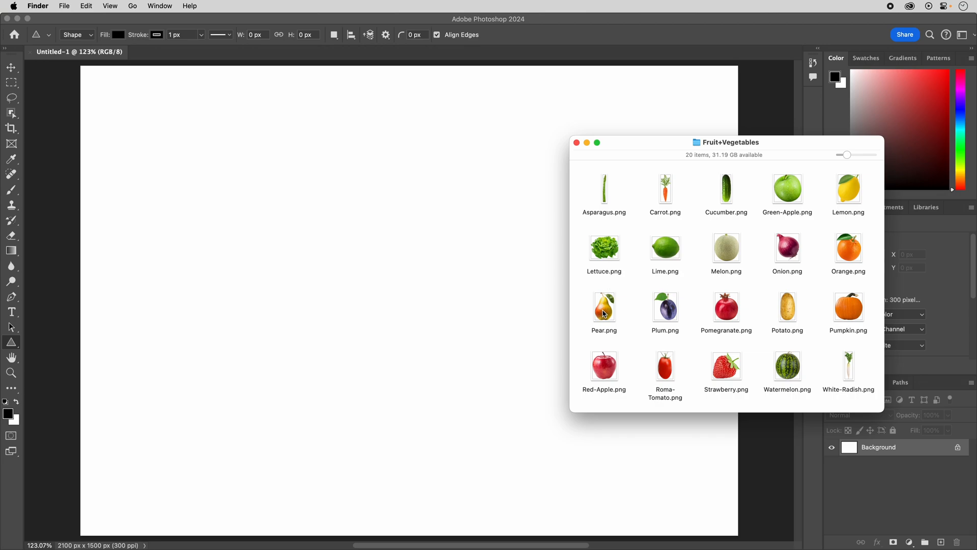
pyautogui.moveTo(604, 314); pyautogui.dragTo(154, 129)
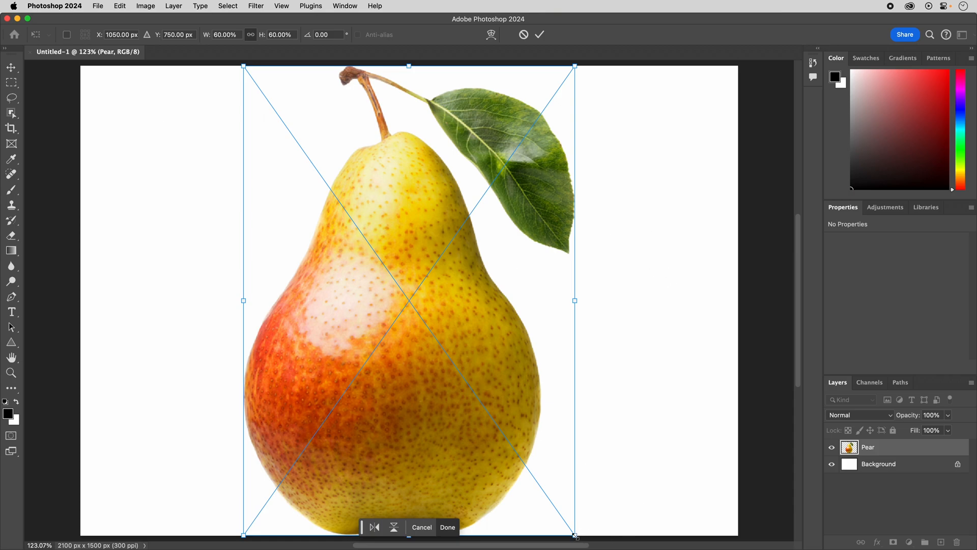
pyautogui.moveTo(575, 536); pyautogui.dragTo(323, 178)
pyautogui.moveTo(295, 125); pyautogui.dragTo(154, 140)
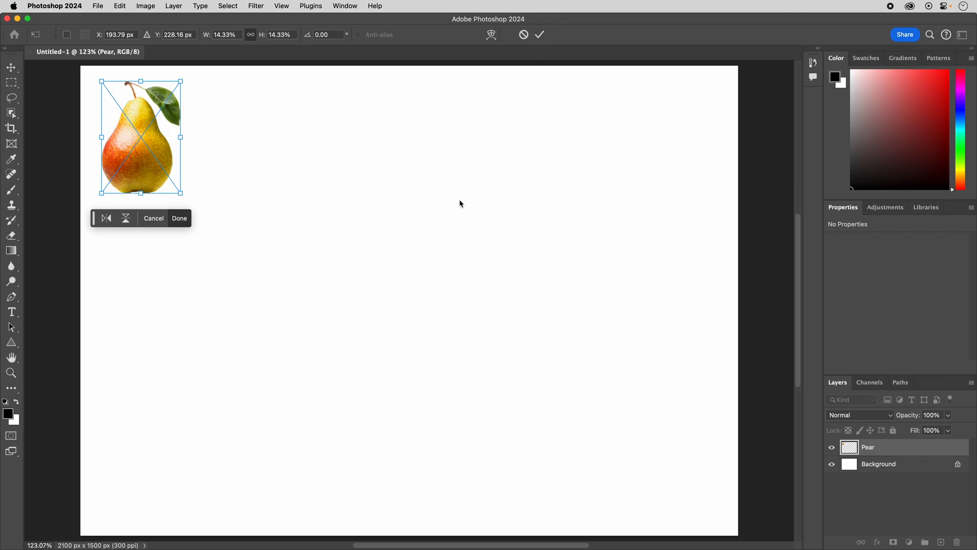
pyautogui.press('Return')
pyautogui.press('u')
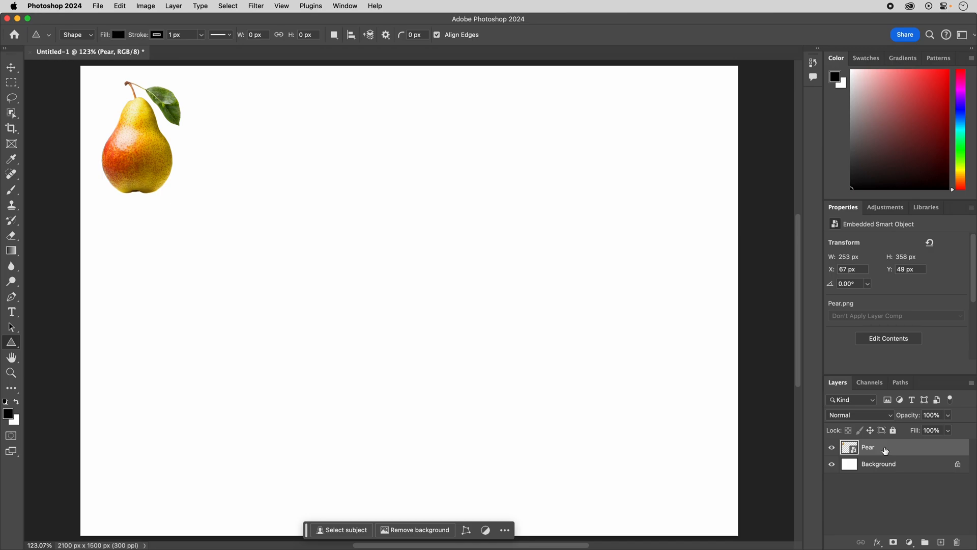
# Duplicate the Pear layer and move the copy directly beside the original, at about X 320 px
pyautogui.press('super+j')
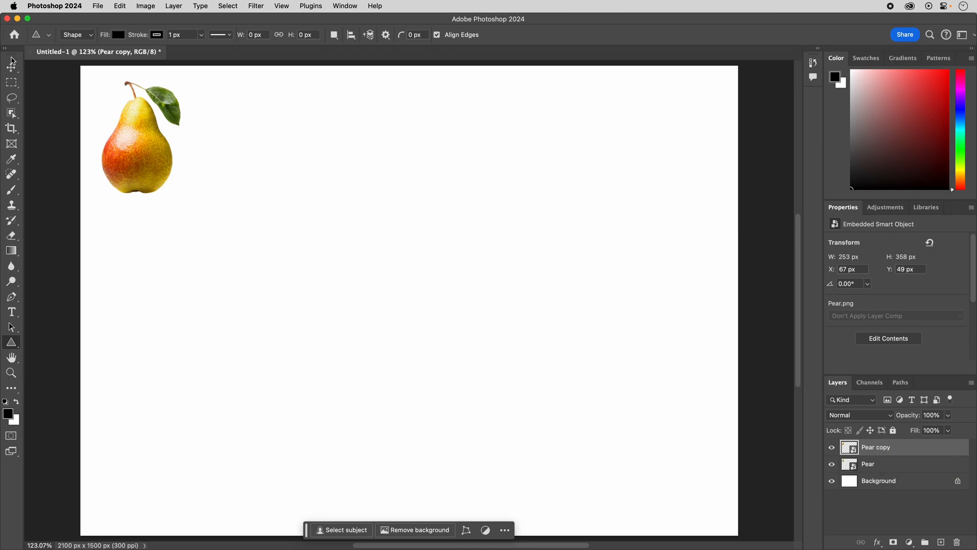
pyautogui.click(12, 69)
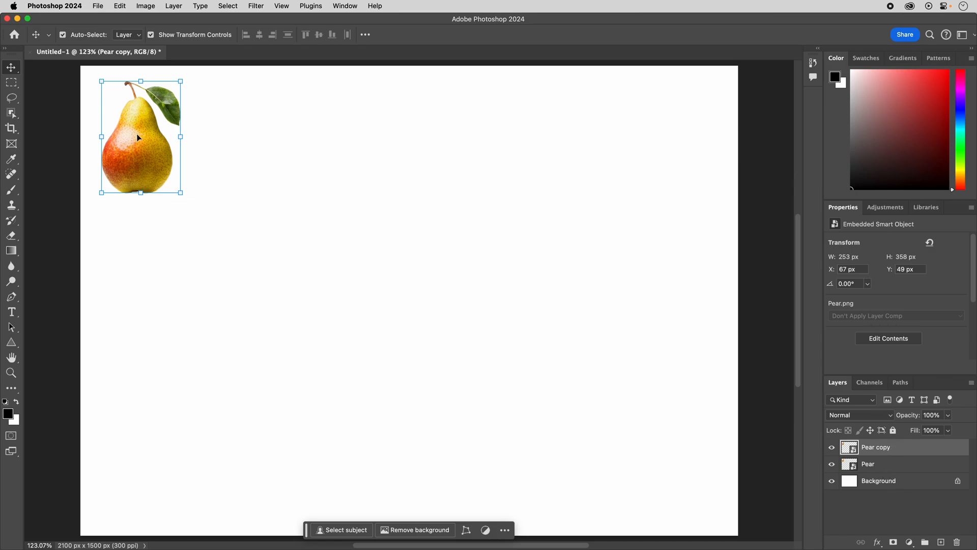
pyautogui.moveTo(139, 137); pyautogui.dragTo(222, 140)
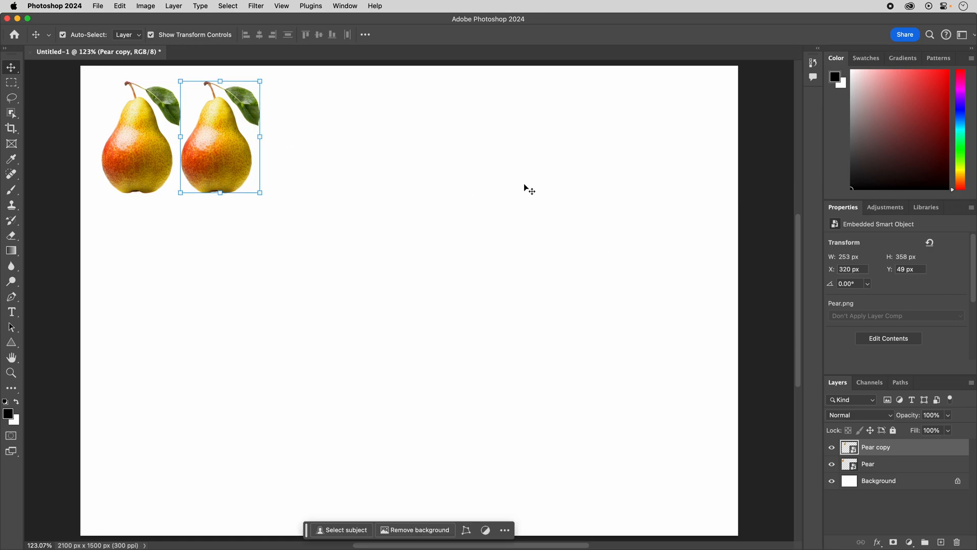
# Duplicate the pear five more times and spread the copies into a rough row of seven, the rightmost at about X 1782 px
pyautogui.press('super+j')
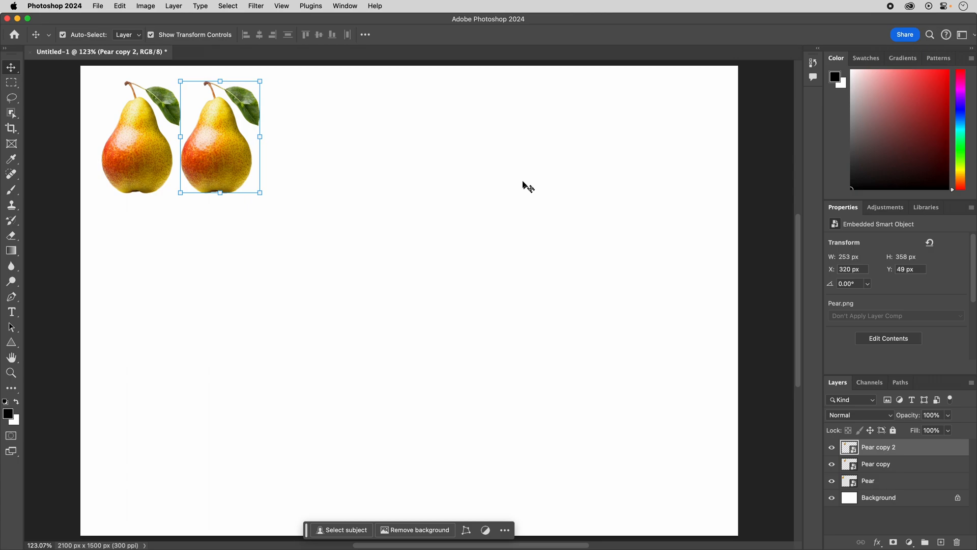
pyautogui.moveTo(223, 138); pyautogui.dragTo(682, 134)
pyautogui.press('super+j')
pyautogui.press('super+j')
pyautogui.press('super+j')
pyautogui.press('super+j')
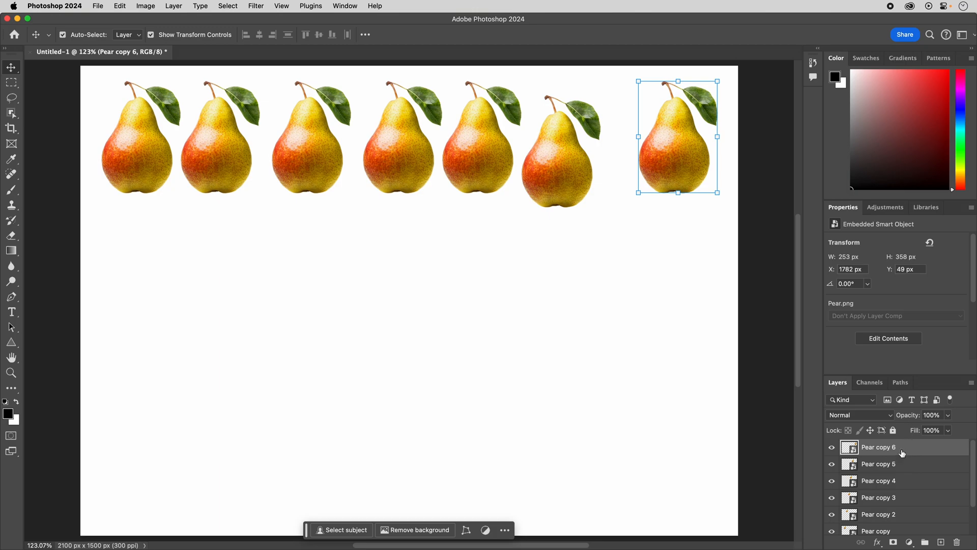
# Align the vertical centers of all seven pear layers and distribute the horizontal spacing between them evenly
pyautogui.scroll(-3, 906, 454)
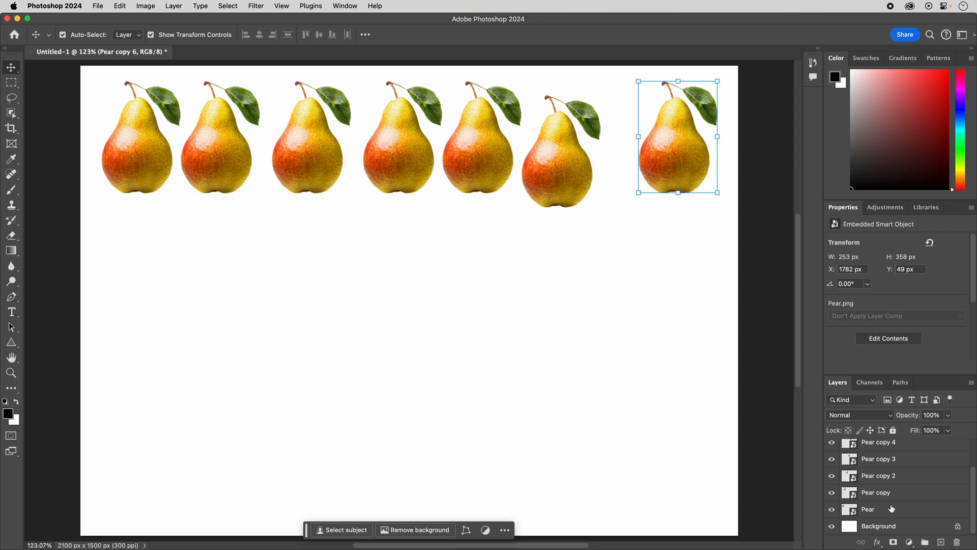
pyautogui.keyDown('shift'); pyautogui.click(906, 510); pyautogui.keyUp('shift')
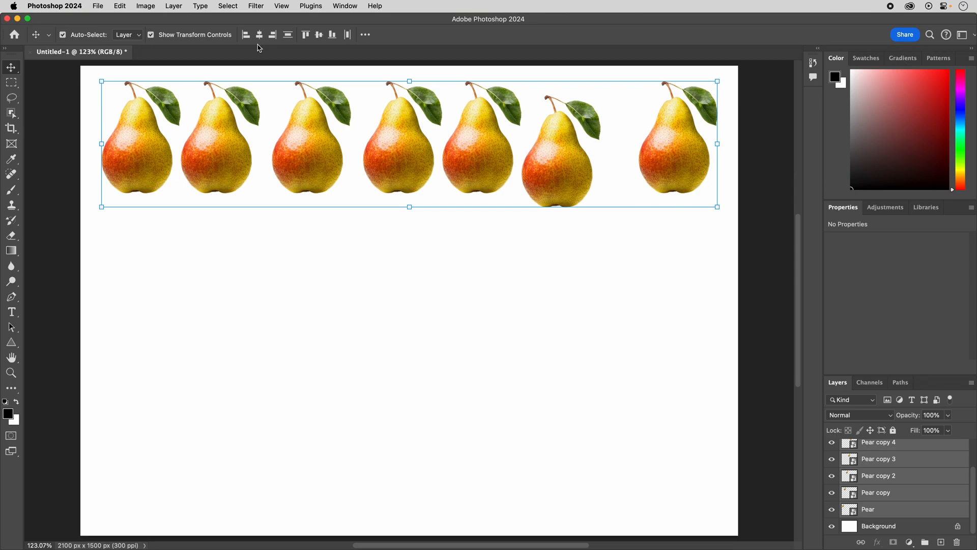
pyautogui.click(319, 36)
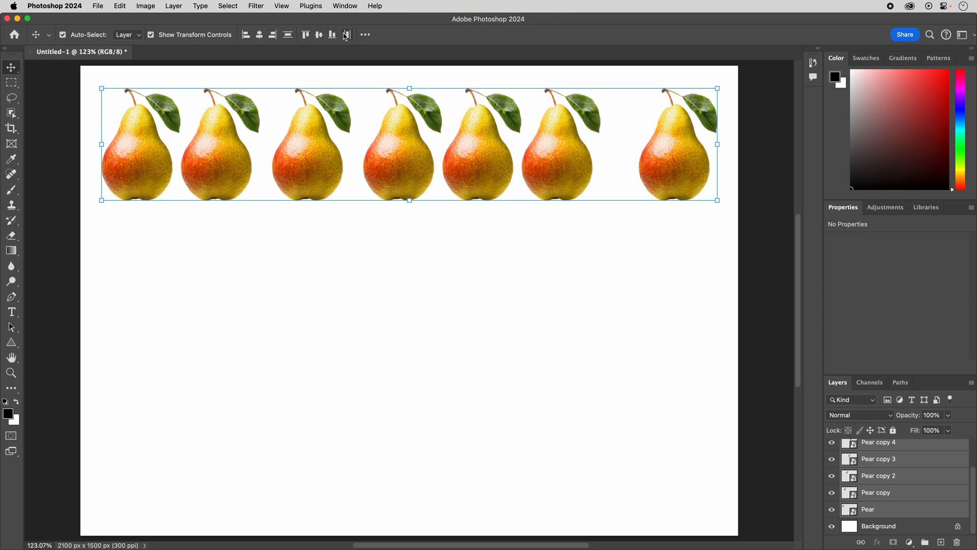
pyautogui.click(369, 38)
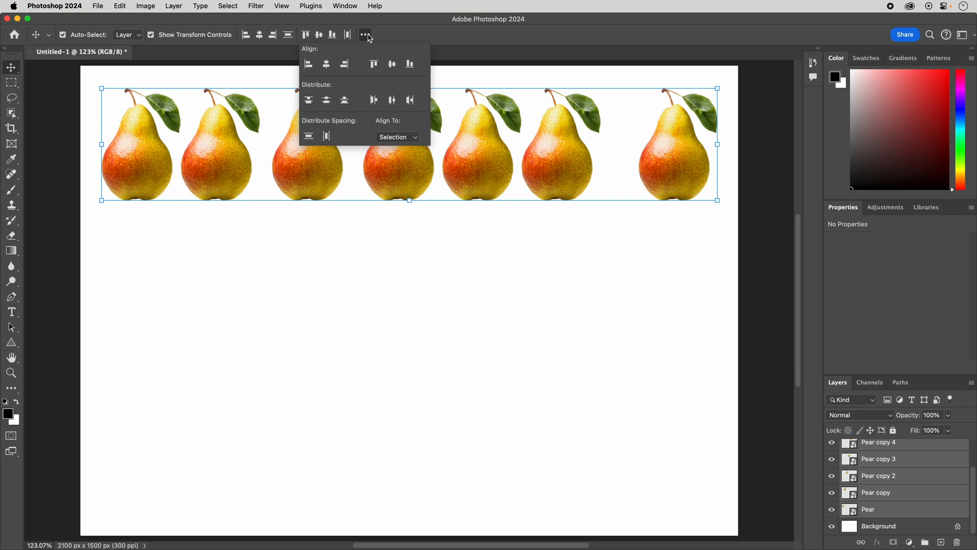
pyautogui.click(327, 137)
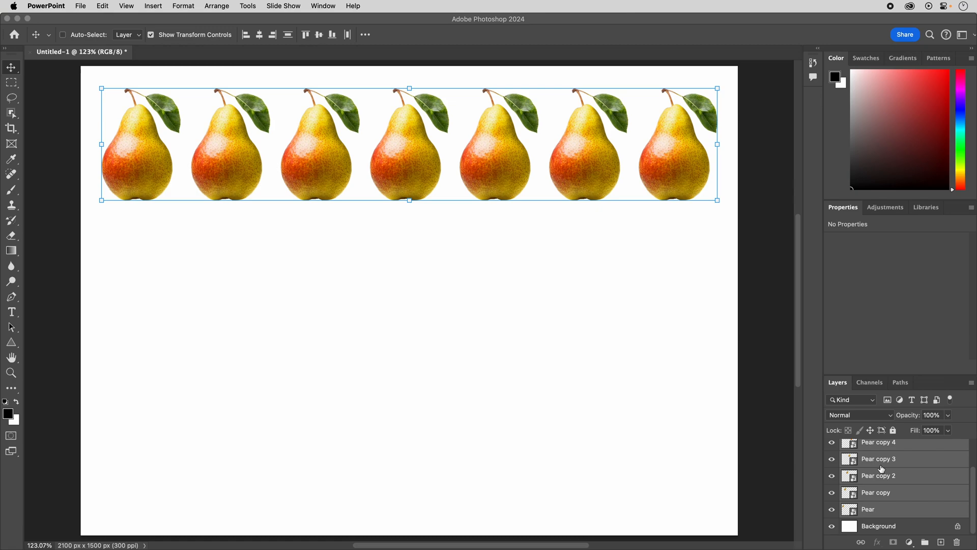
# Group the seven pear layers and turn off Auto-Select for the Move tool
pyautogui.click(954, 387)
pyautogui.press('super+g')
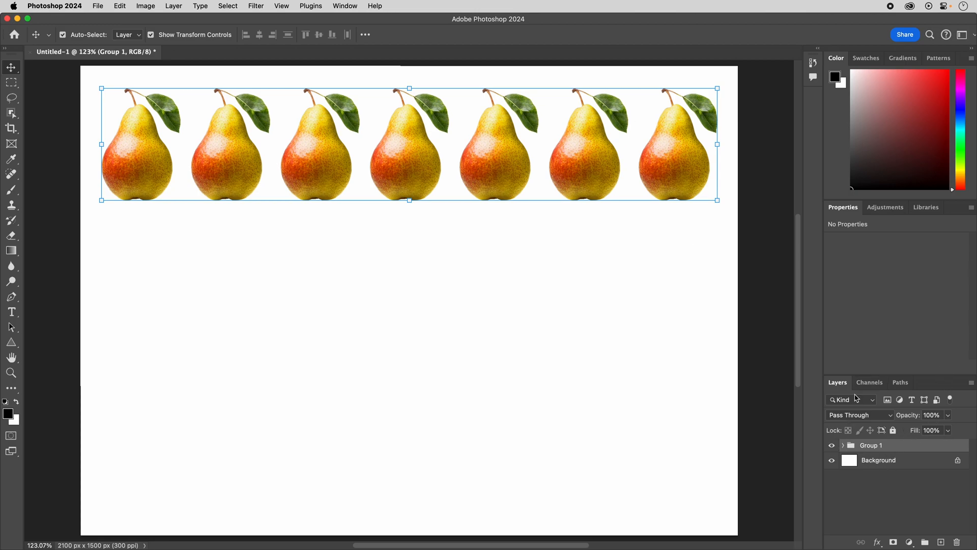
pyautogui.click(80, 36)
# Duplicate the pear group twice and stack the copies below it as second and third rows, with 39 px gaps
pyautogui.press('super+j')
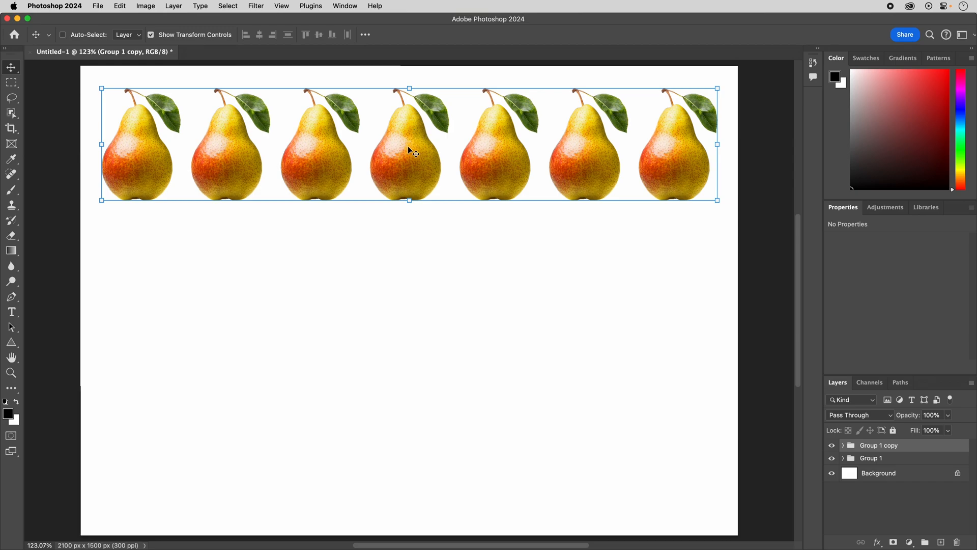
pyautogui.moveTo(408, 148); pyautogui.dragTo(399, 273)
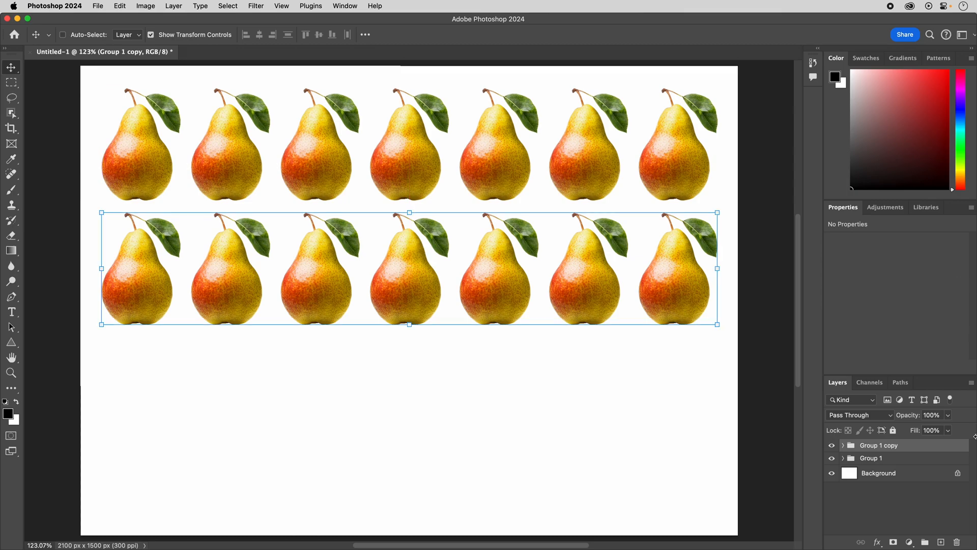
pyautogui.press('super+j')
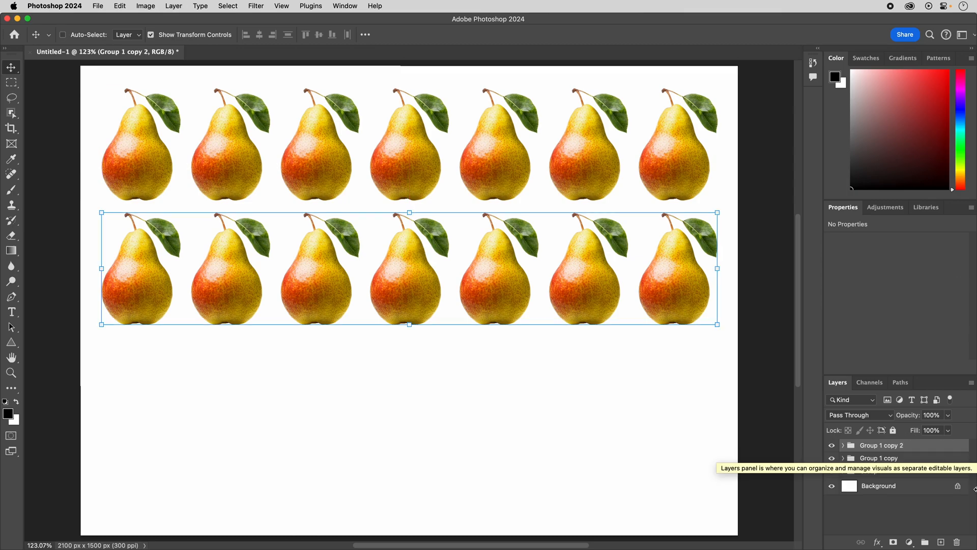
pyautogui.moveTo(406, 266); pyautogui.dragTo(401, 388)
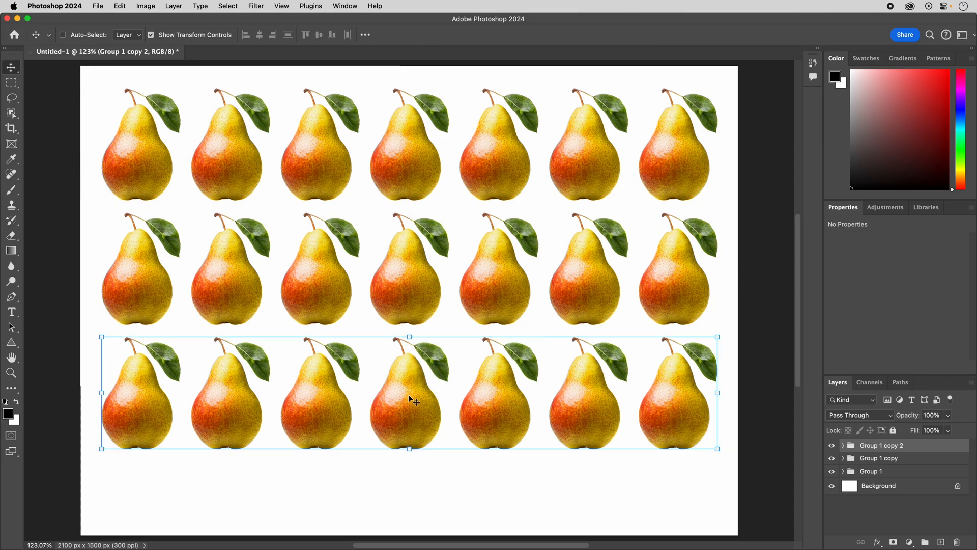
pyautogui.moveTo(405, 399); pyautogui.dragTo(400, 394)
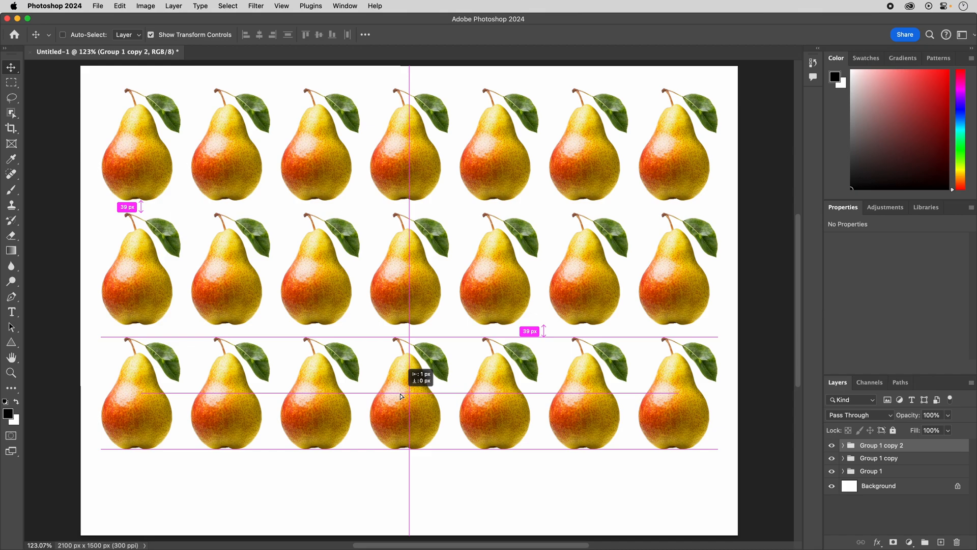
pyautogui.moveTo(402, 396); pyautogui.dragTo(401, 397)
pyautogui.moveTo(400, 395); pyautogui.dragTo(400, 396)
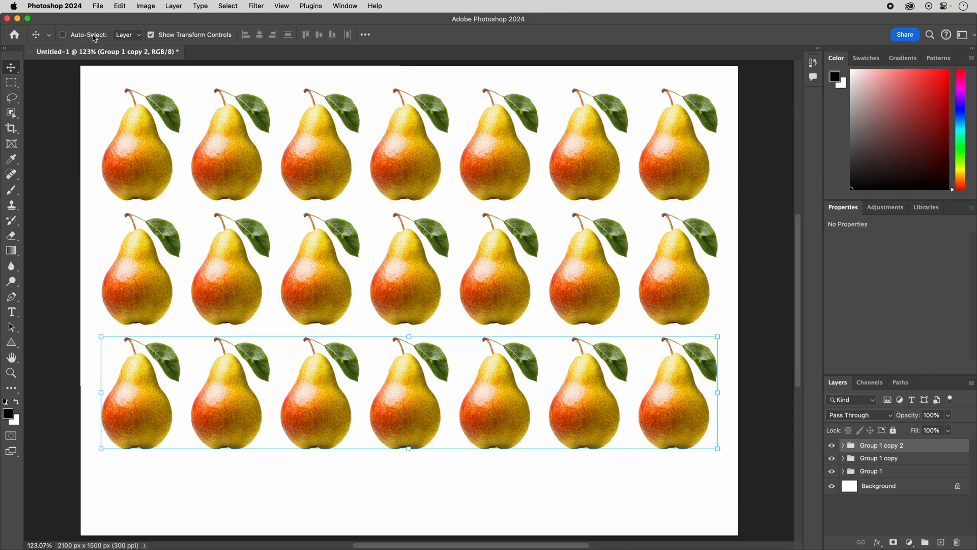
# Turn on Auto-Select for the Move tool with Layer as its target
pyautogui.click(130, 35)
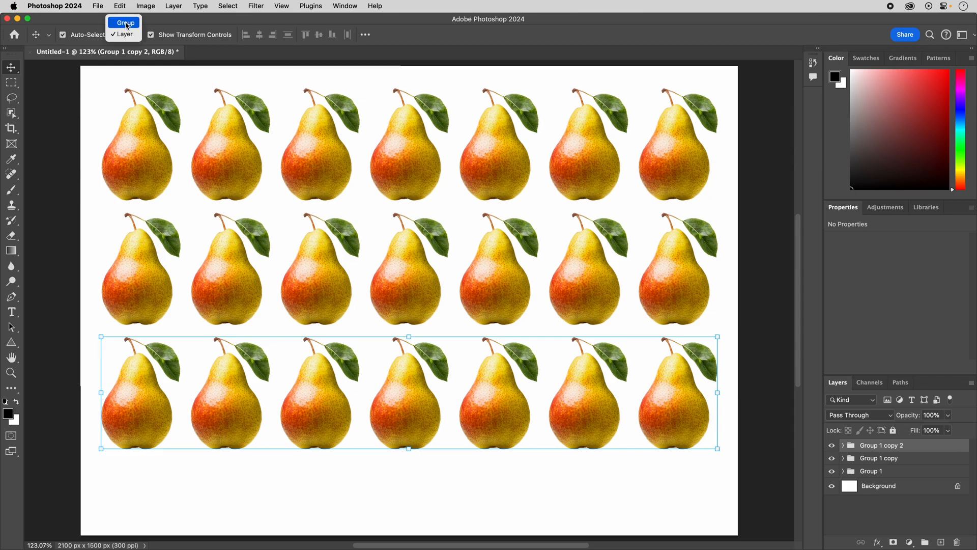
pyautogui.click(131, 36)
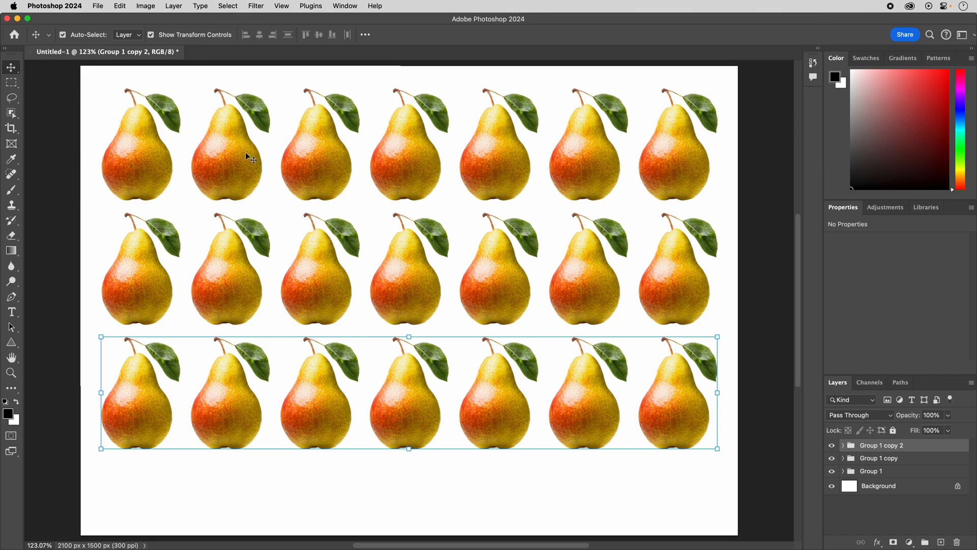
# Rotate the second pear in the top row clockwise by about 6.3°
pyautogui.click(140, 138)
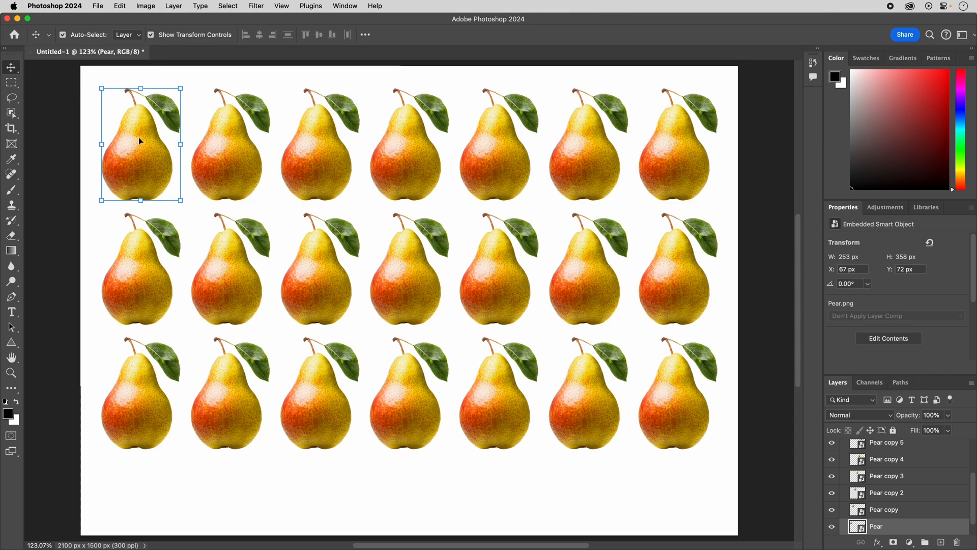
pyautogui.click(230, 146)
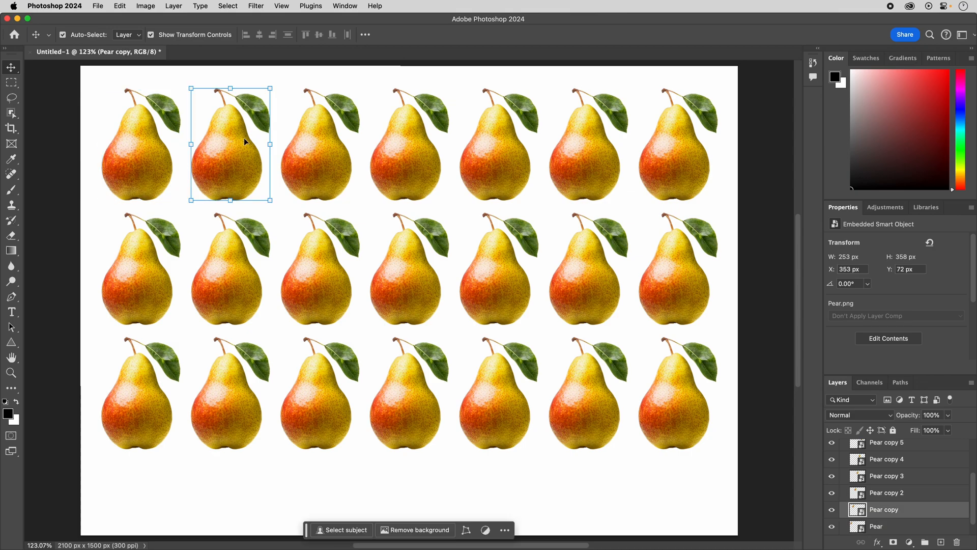
pyautogui.press('super')
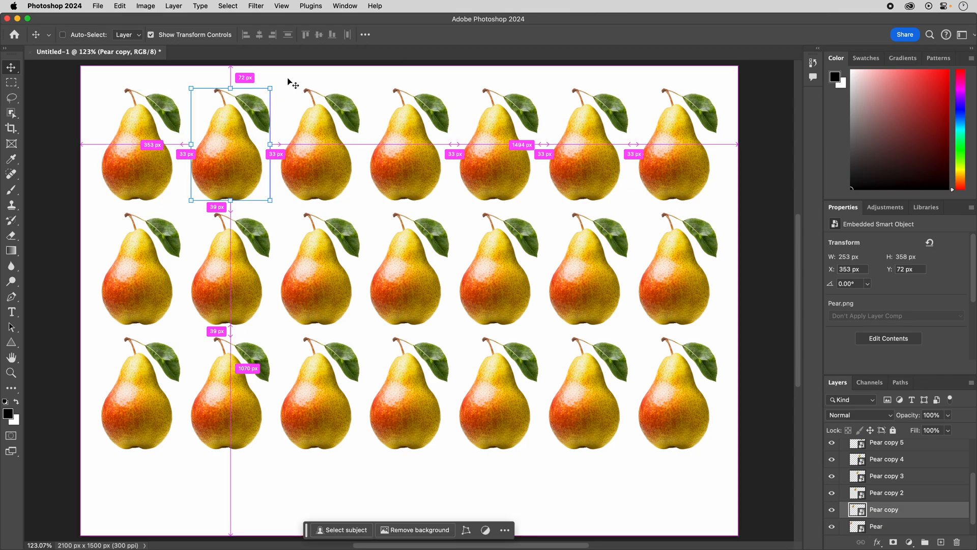
pyautogui.press('super+t')
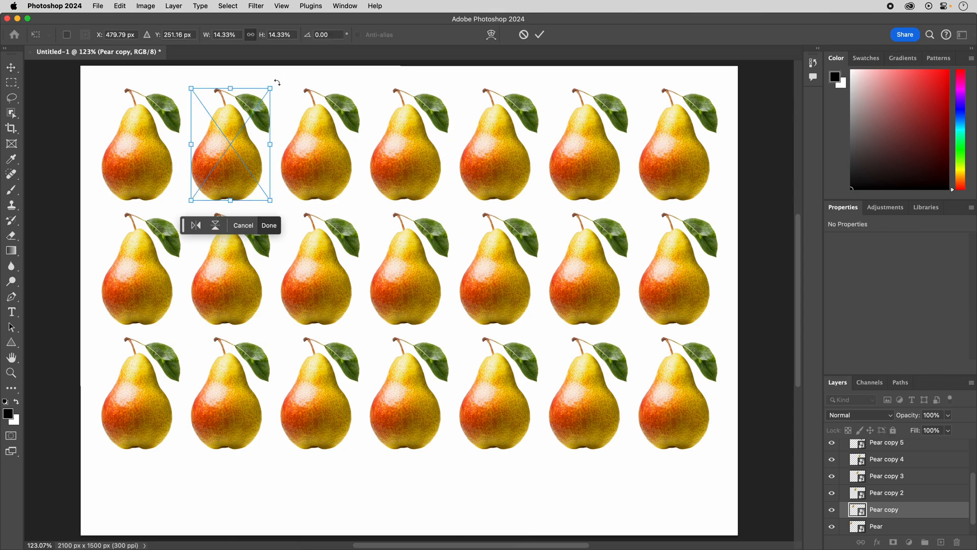
pyautogui.moveTo(277, 81); pyautogui.dragTo(284, 92)
pyautogui.press('Return')
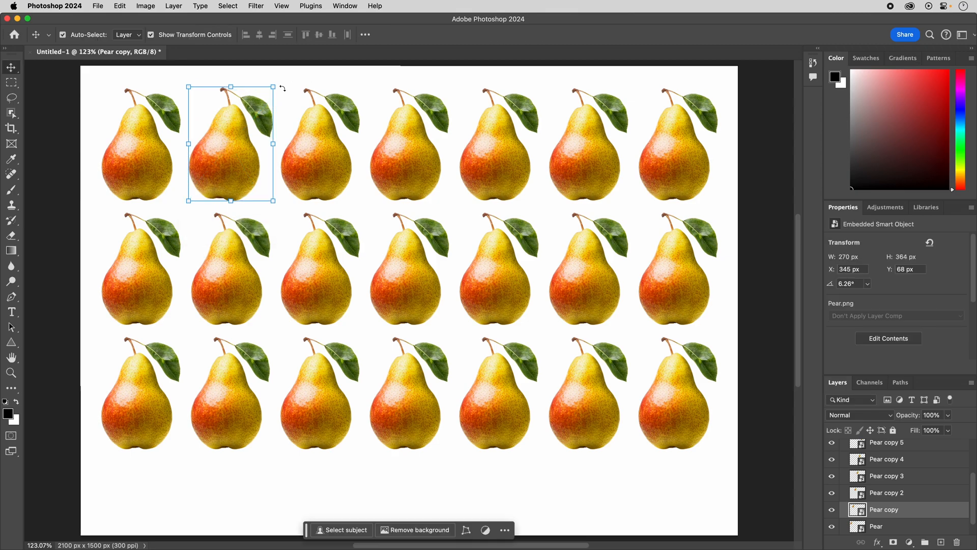
# Scale the third pear in the top row down proportionally to about 241 × 341 px
pyautogui.click(317, 127)
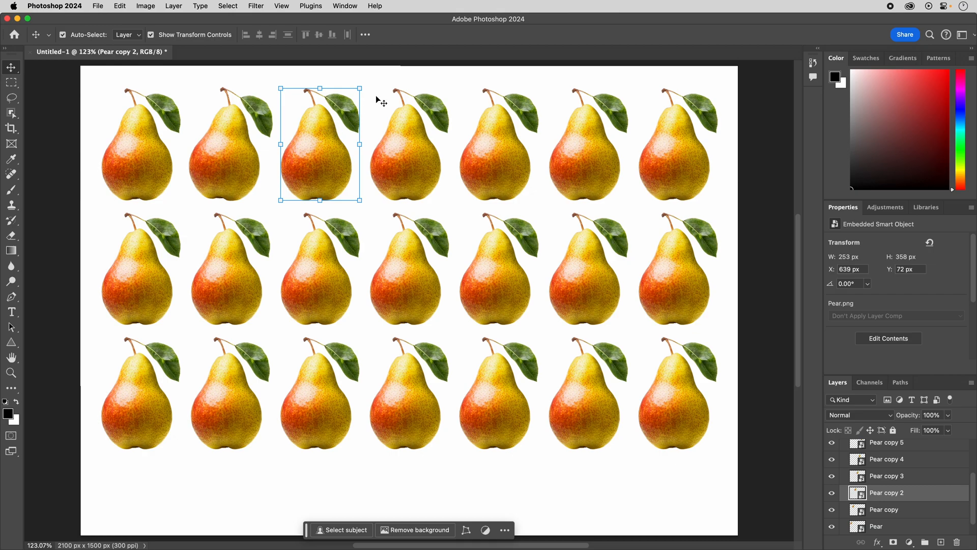
pyautogui.press('super+t')
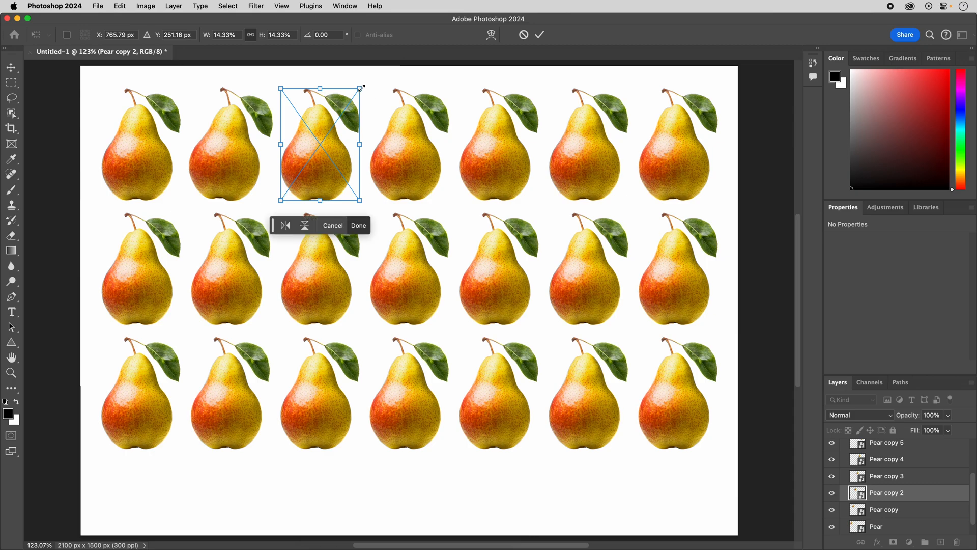
pyautogui.moveTo(361, 87); pyautogui.dragTo(358, 95)
pyautogui.press('Return')
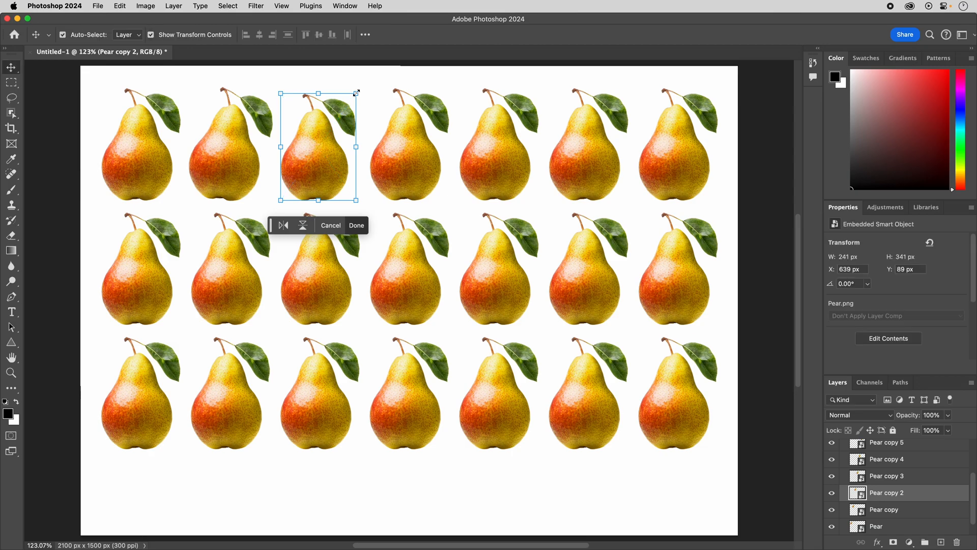
# Flip the fourth pear in the top row horizontally
pyautogui.click(410, 130)
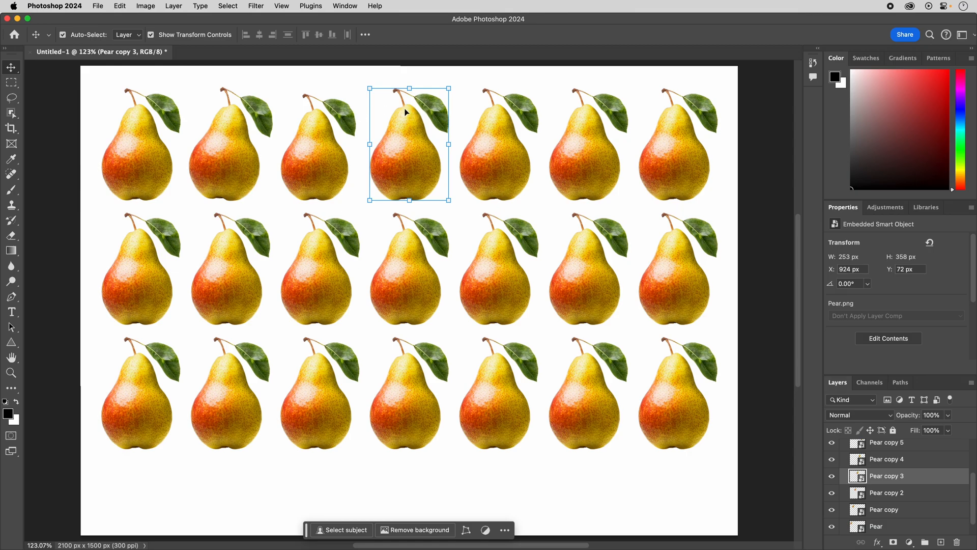
pyautogui.click(114, 5)
pyautogui.moveTo(133, 242)
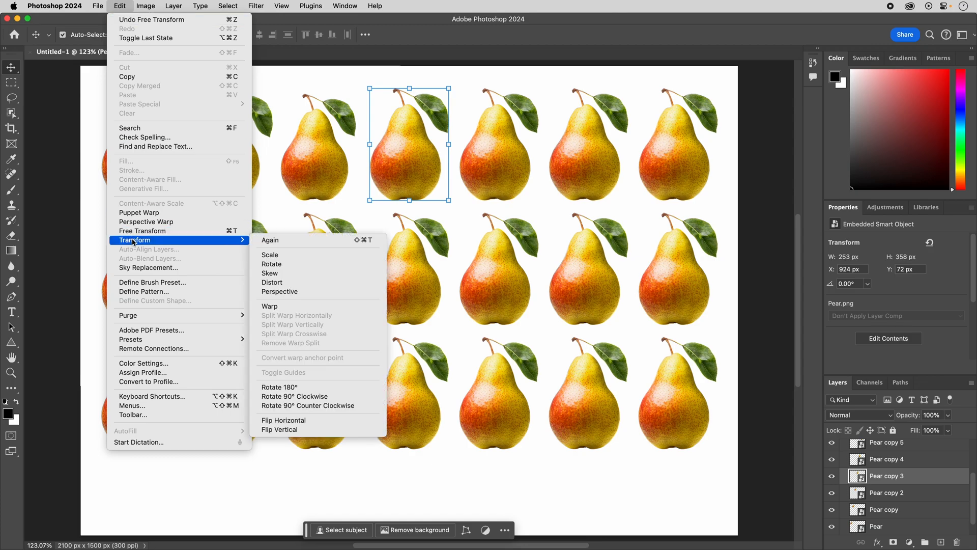
pyautogui.click(308, 420)
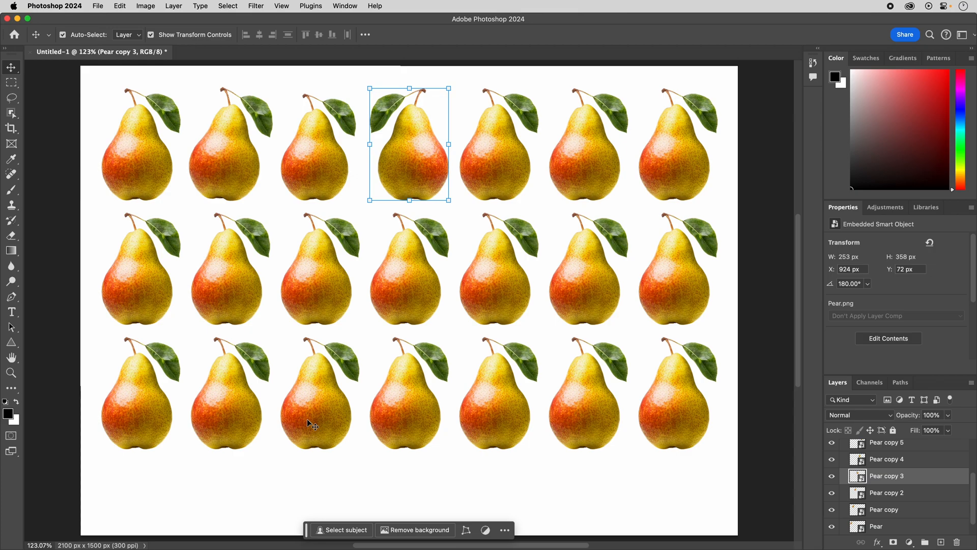
# Rotate the fifth pear in the top row counterclockwise by about 3.4°
pyautogui.click(498, 131)
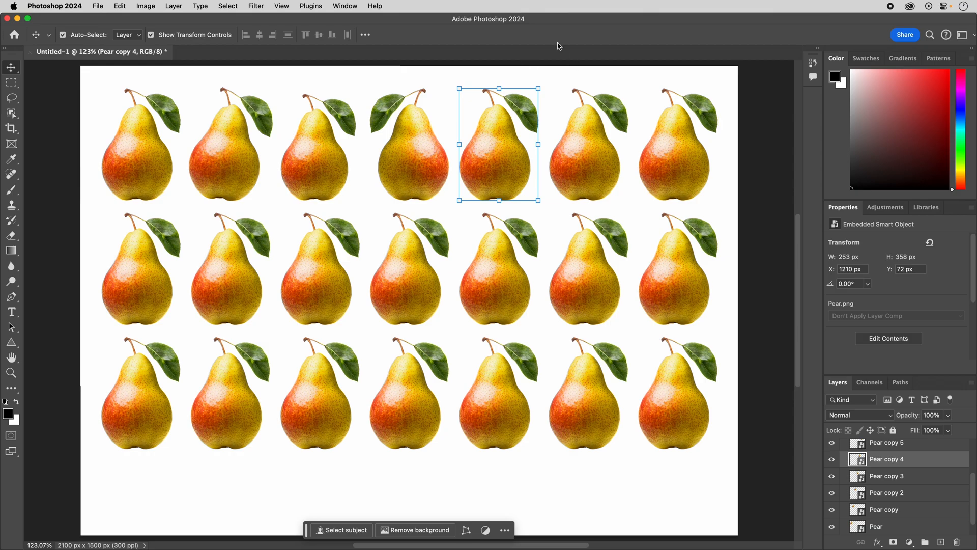
pyautogui.click(545, 82)
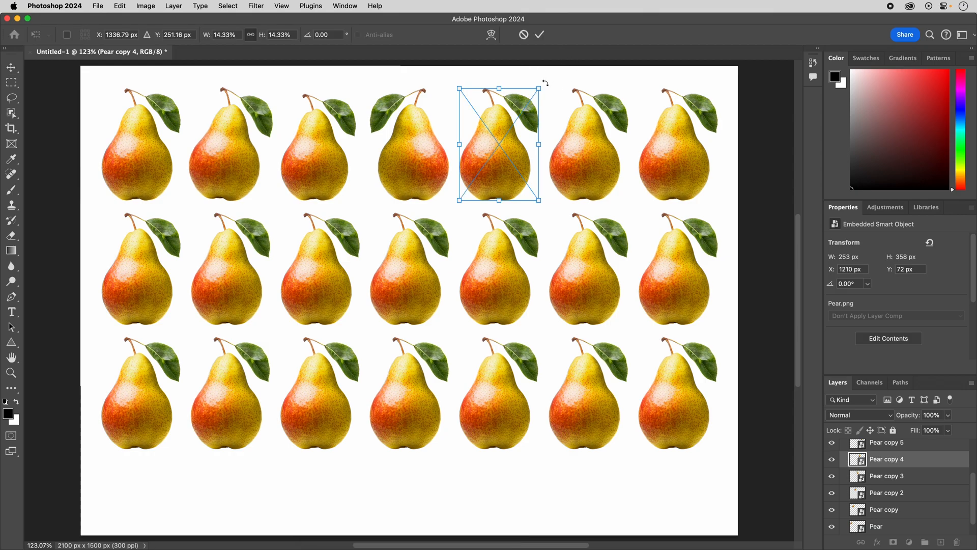
pyautogui.moveTo(545, 83)
pyautogui.mouseDown()
pyautogui.moveTo(550, 92)
pyautogui.moveTo(539, 81)
pyautogui.mouseUp()
pyautogui.click(540, 34)
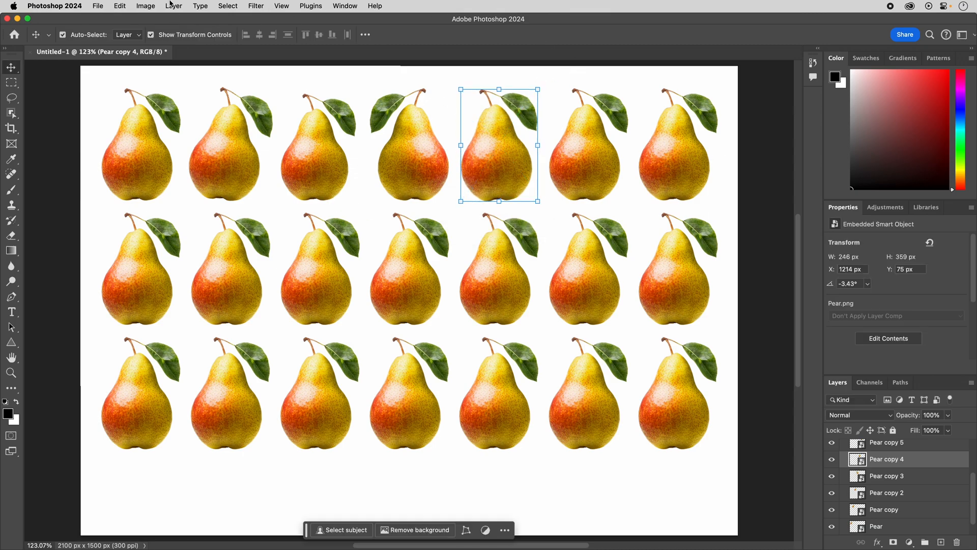
# Apply a Hue/Saturation adjustment to the fifth pear in the top row, shifting the Yellows hue to about -12
pyautogui.click(148, 6)
pyautogui.moveTo(151, 34)
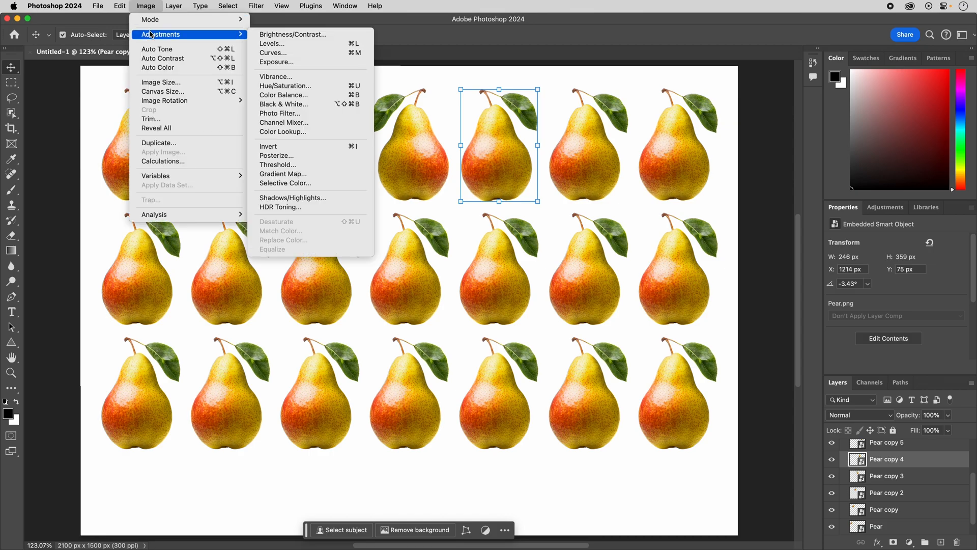
pyautogui.click(302, 89)
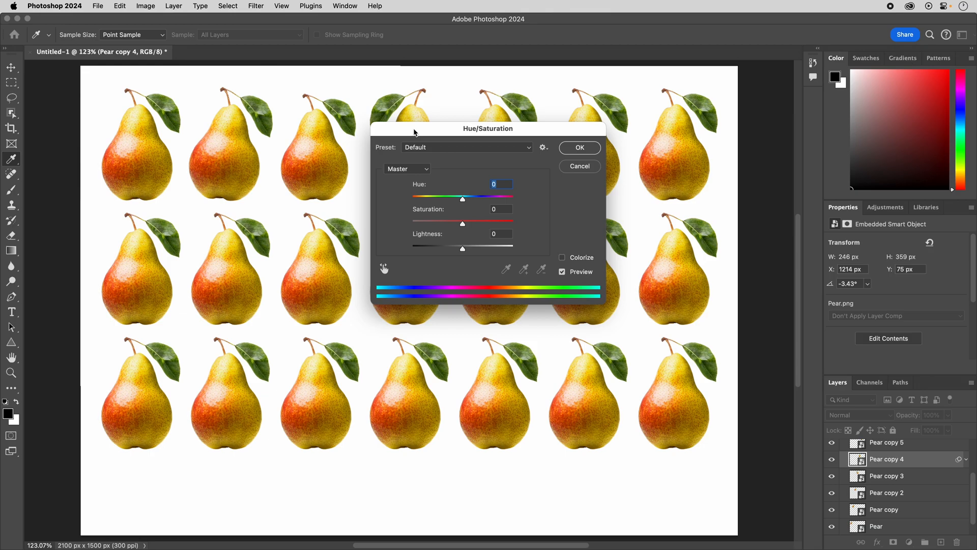
pyautogui.moveTo(414, 133); pyautogui.dragTo(466, 224)
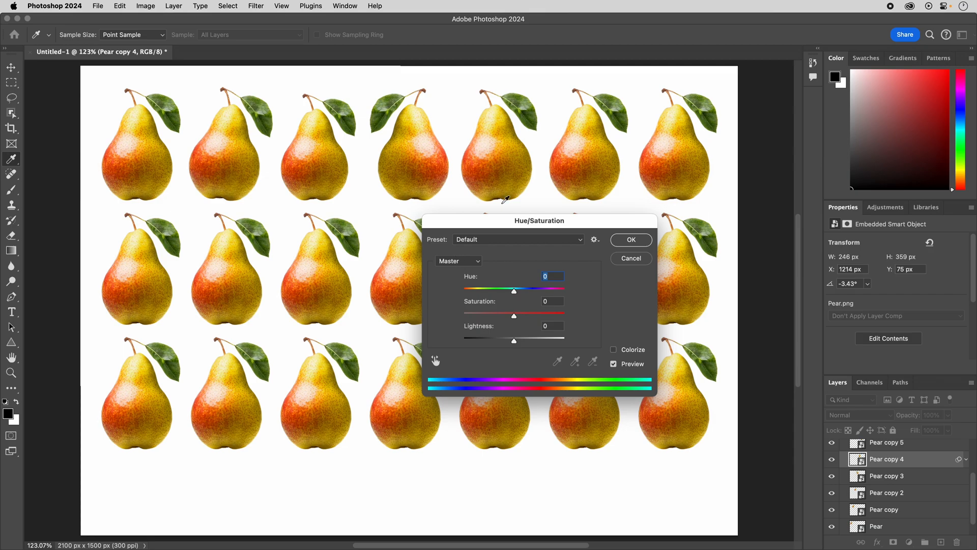
pyautogui.click(479, 265)
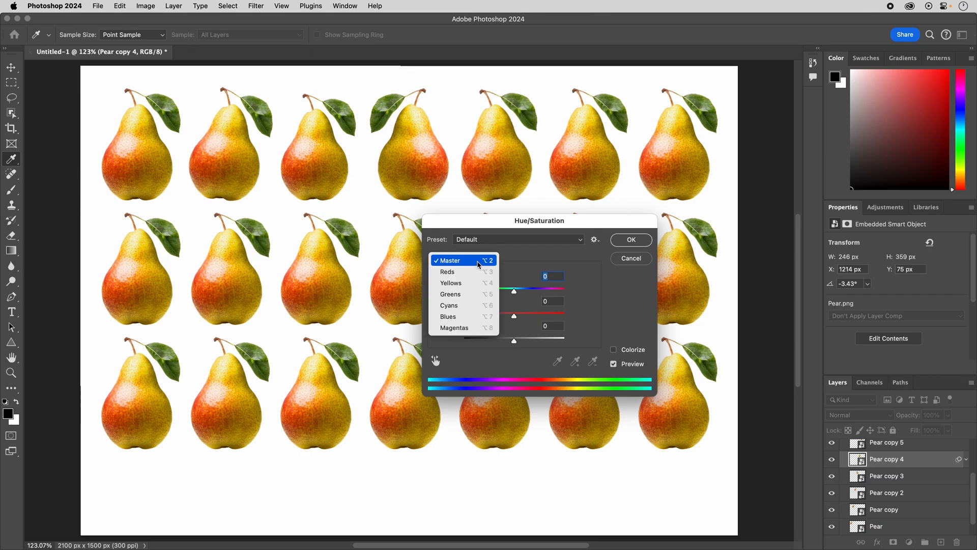
pyautogui.click(468, 286)
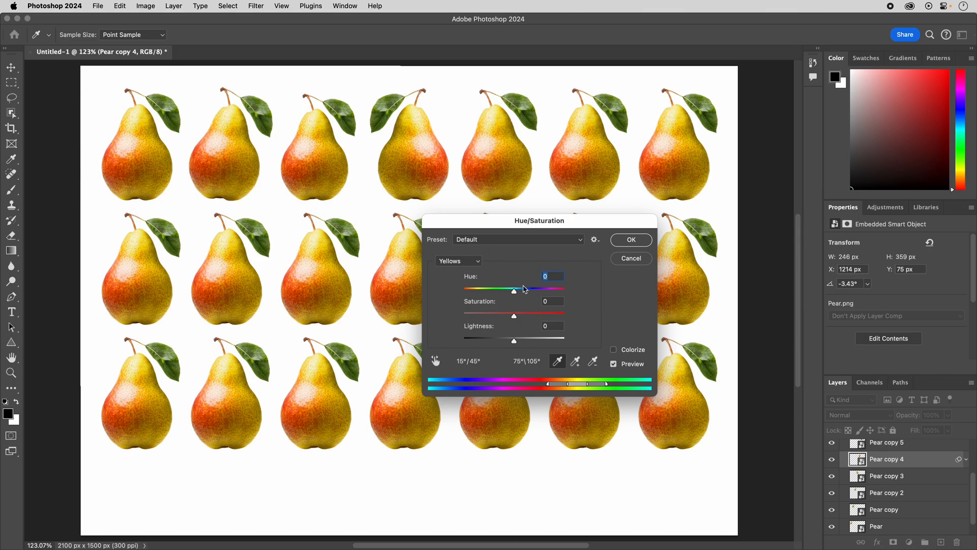
pyautogui.moveTo(513, 292); pyautogui.dragTo(510, 294)
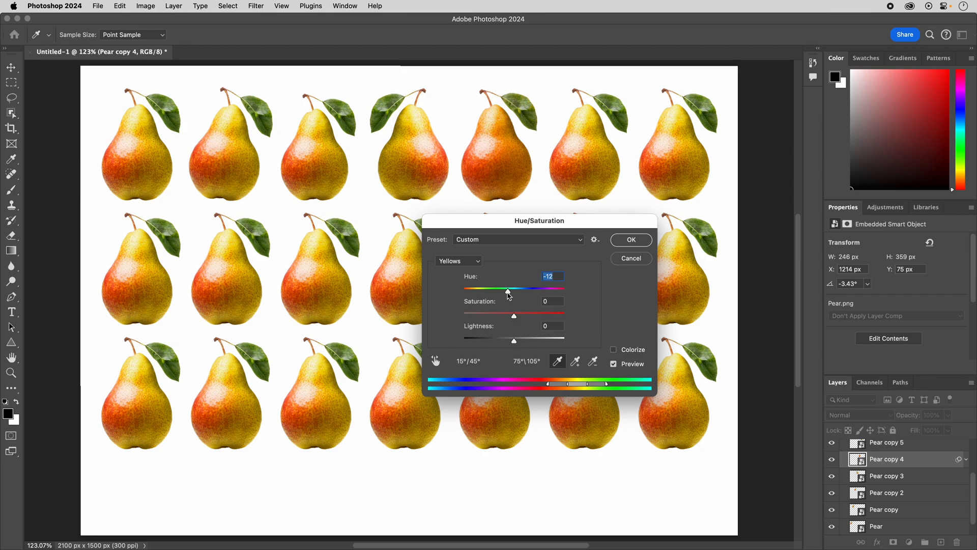
pyautogui.moveTo(509, 291)
pyautogui.mouseDown()
pyautogui.moveTo(486, 295)
pyautogui.moveTo(509, 295)
pyautogui.mouseUp()
pyautogui.click(631, 240)
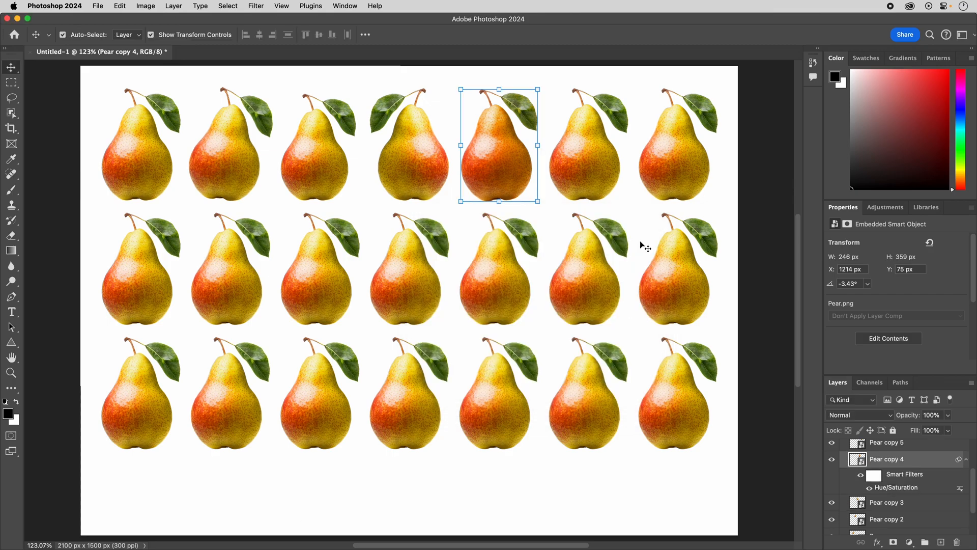
pyautogui.click(591, 153)
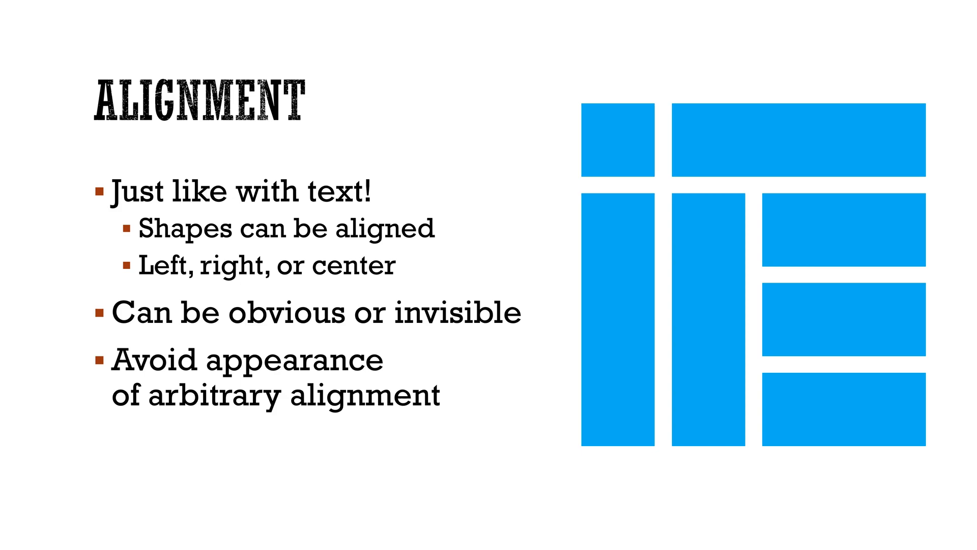
pyautogui.press('Right')
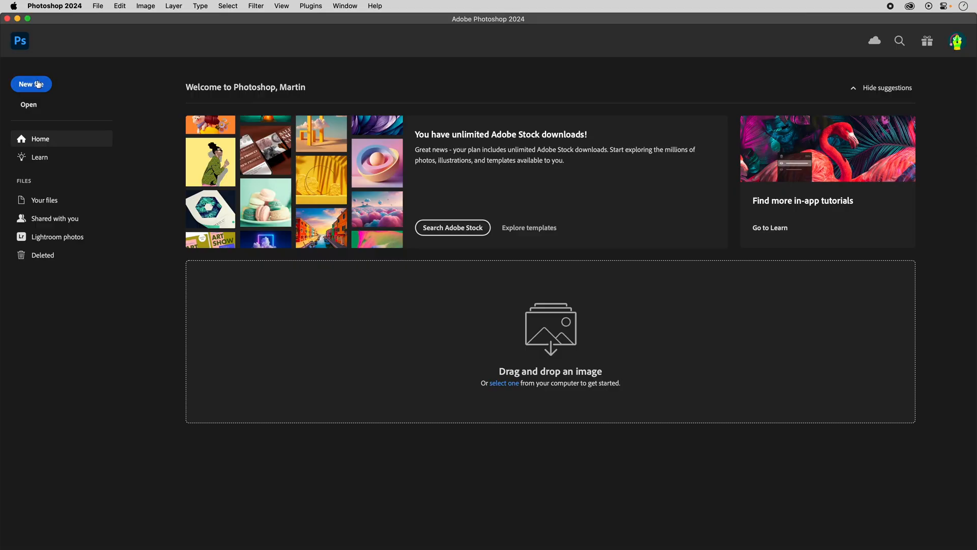
# Create a new photo document from the Default Photoshop Size preset, 7 x 5 in at 300 ppi, and fit it on screen
pyautogui.click(38, 84)
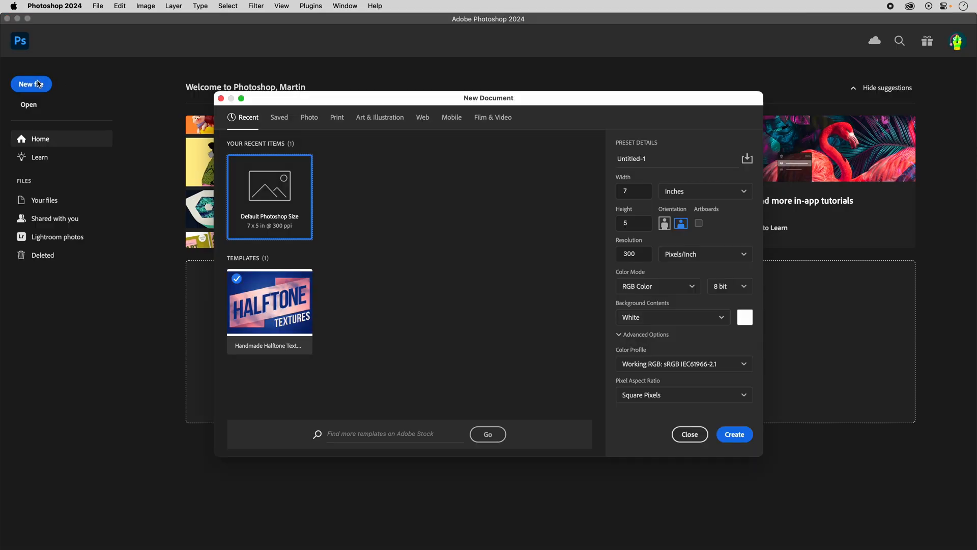
pyautogui.click(312, 119)
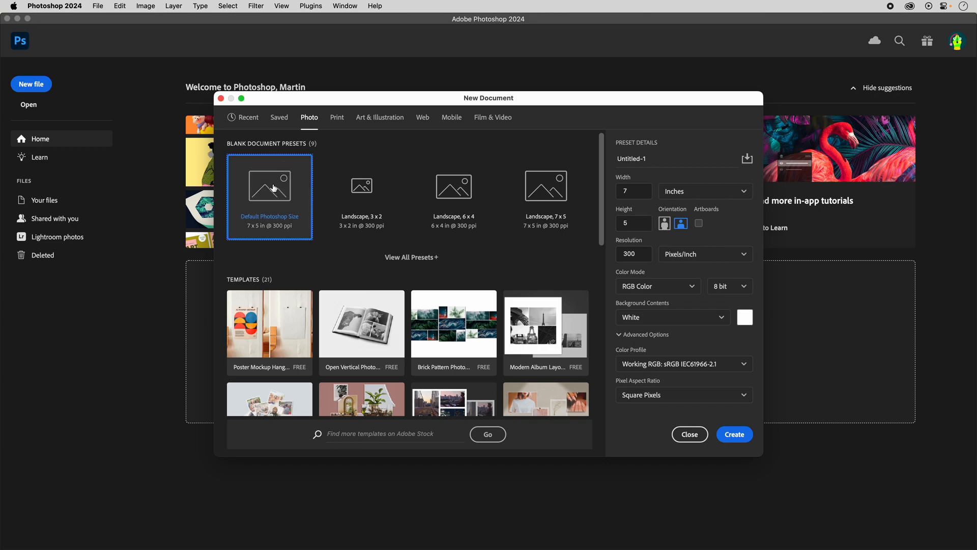
pyautogui.click(737, 435)
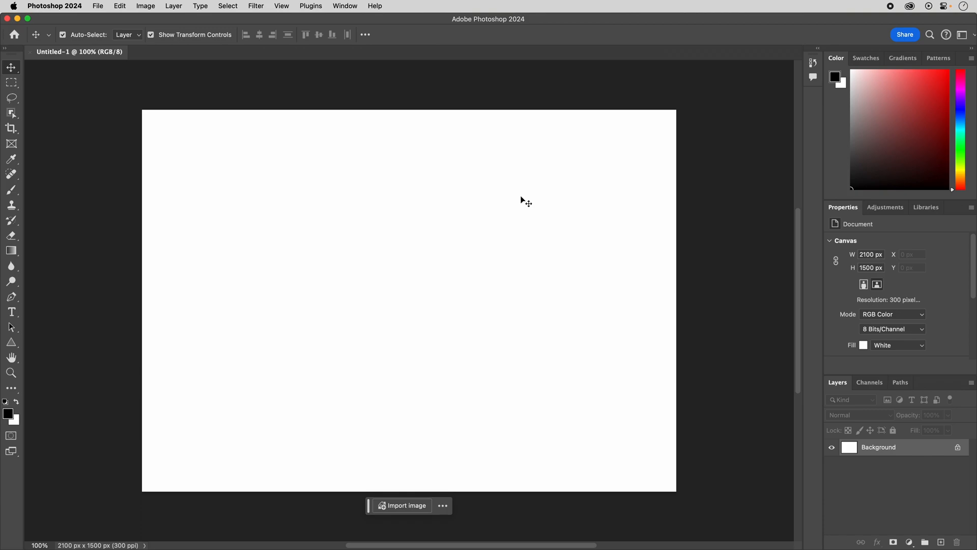
pyautogui.press('super')
pyautogui.press('super+0')
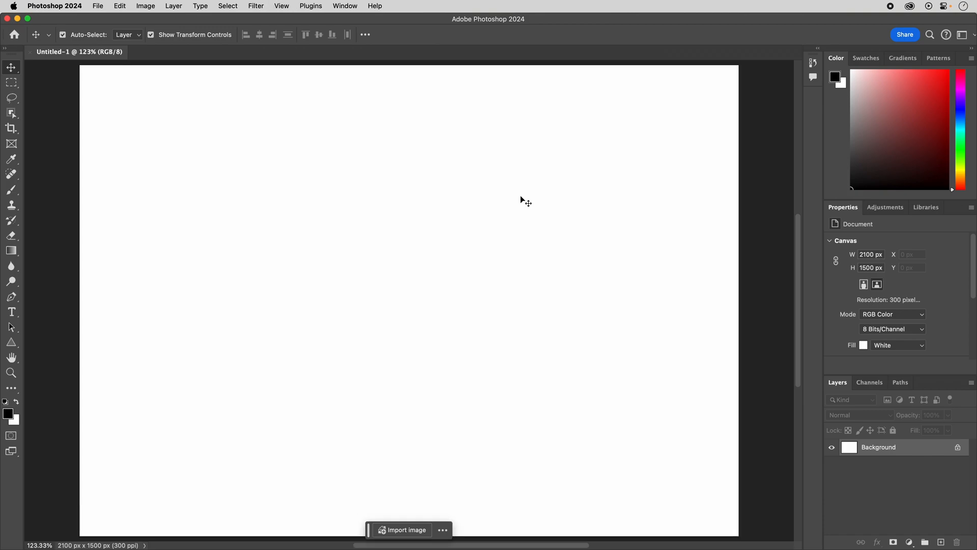
# Add a cyan guide layout with 7 columns and 6 rows, using 20 px gutters and 20 px margins on all sides
pyautogui.click(282, 7)
pyautogui.moveTo(301, 265)
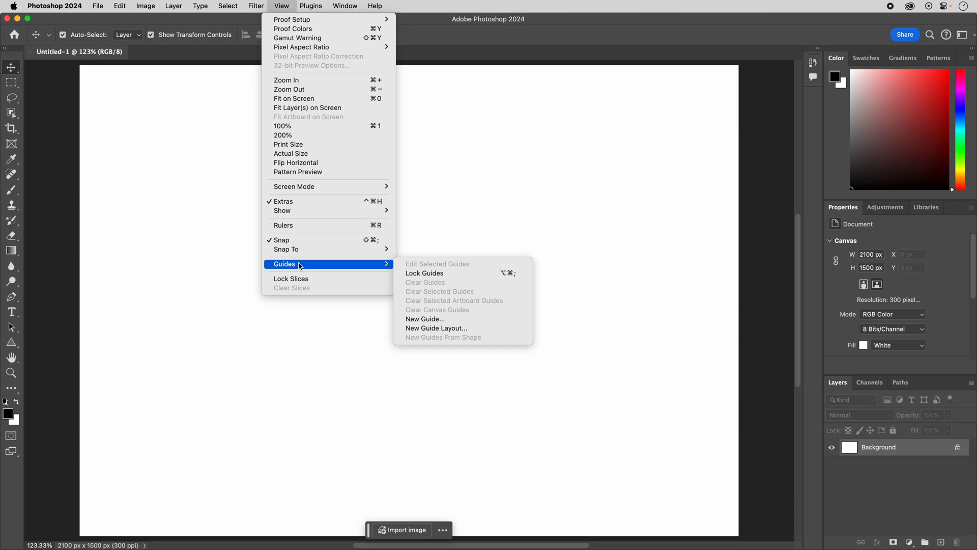
pyautogui.click(480, 330)
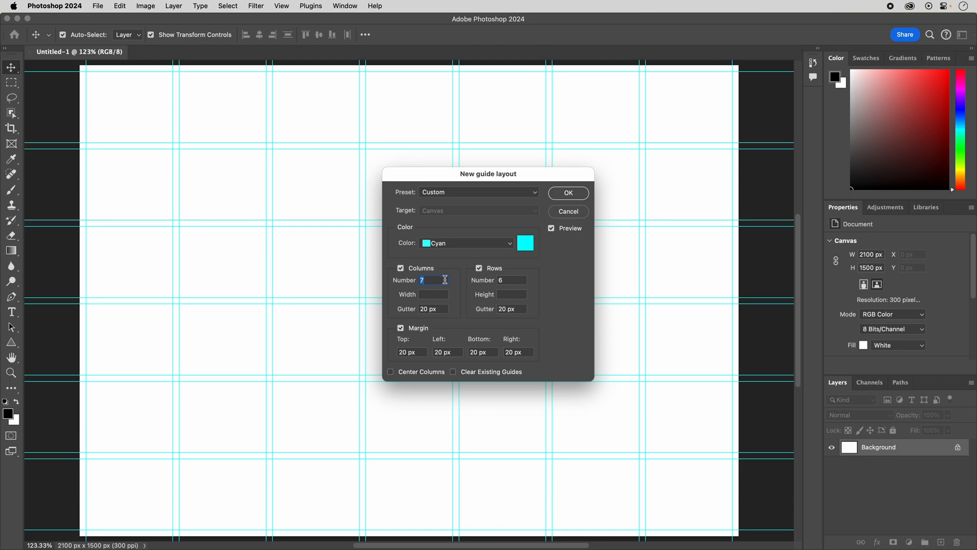
pyautogui.click(479, 268)
pyautogui.click(479, 269)
pyautogui.click(401, 329)
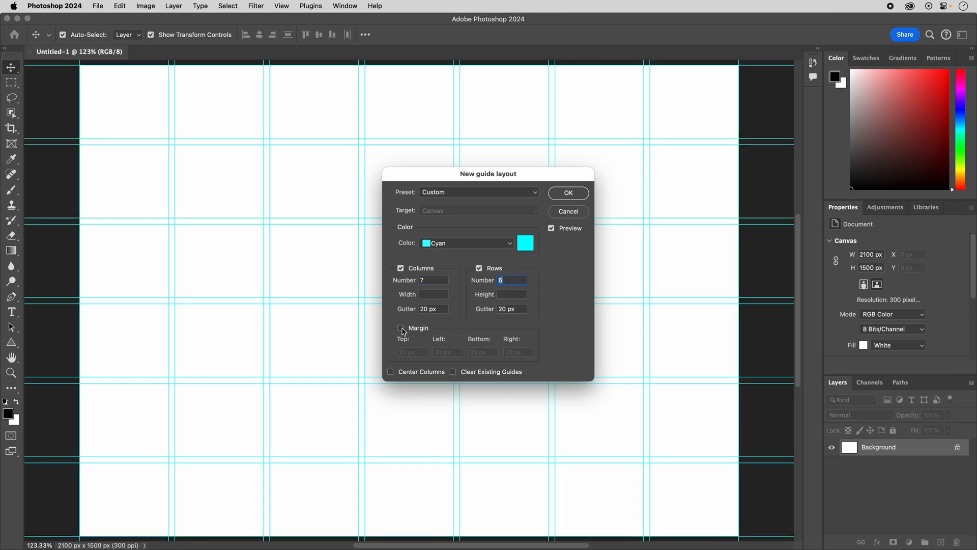
pyautogui.click(402, 328)
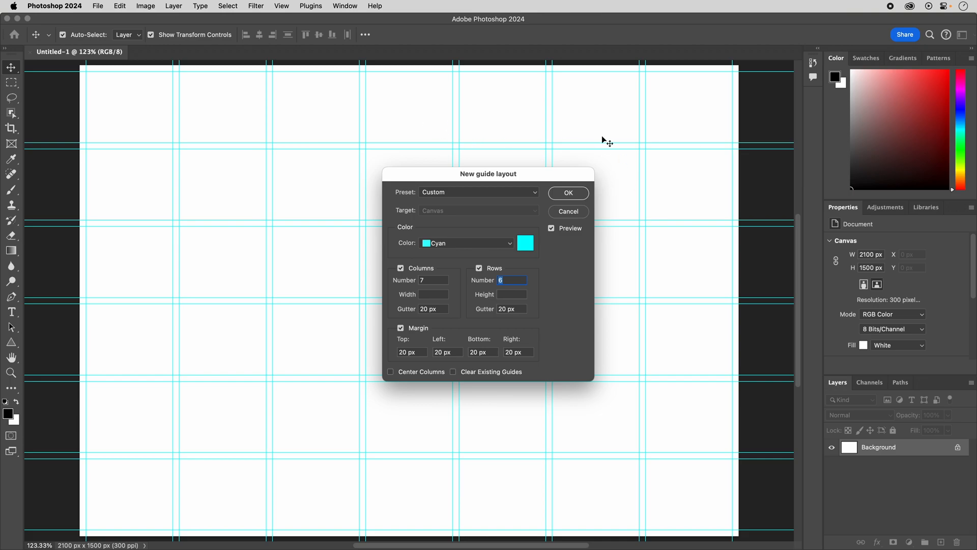
pyautogui.click(583, 195)
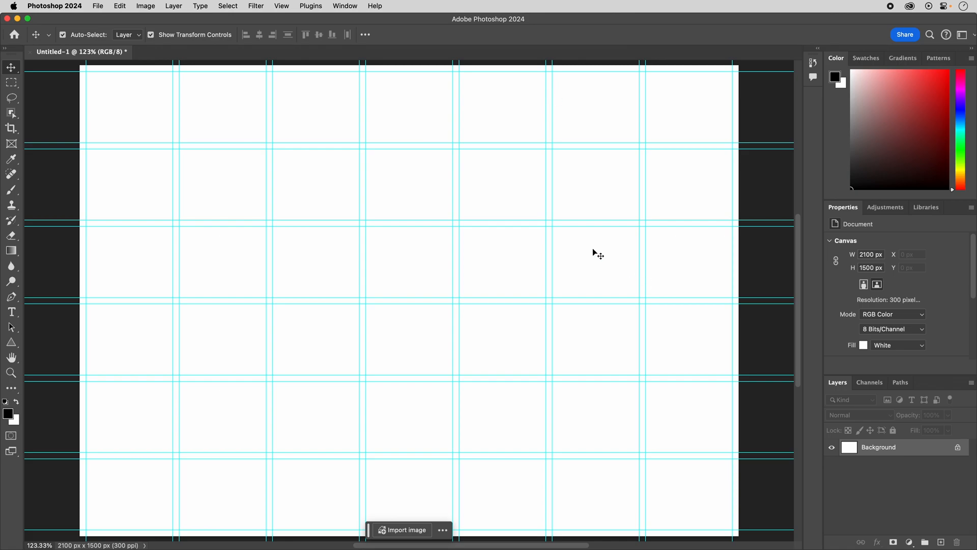
# Place Lemon.png from the Fruit+Vegetables folder in Finder, scale it to about 19.8%, and position it at about X 417, Y 1005 px
pyautogui.press('super')
pyautogui.press('super+Tab')
pyautogui.press('super+Tab')
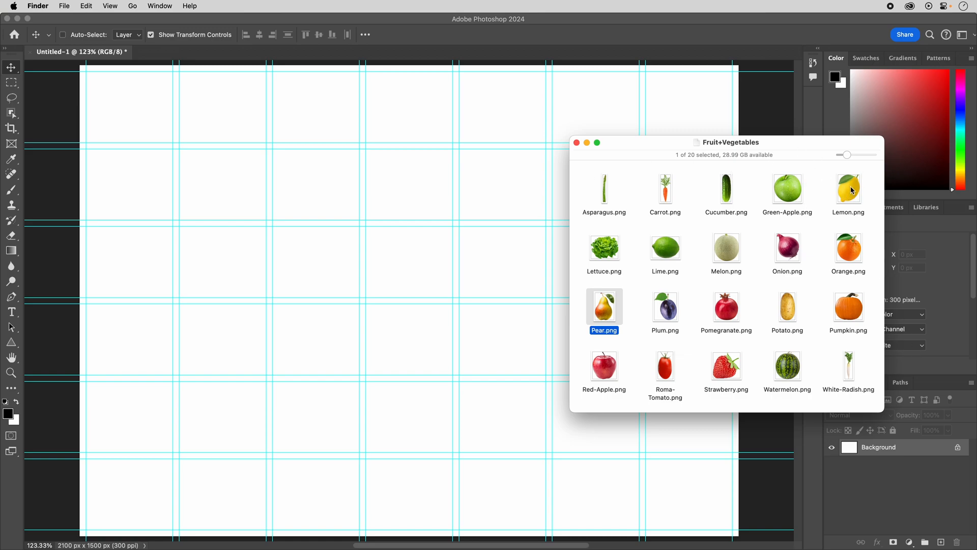
pyautogui.moveTo(850, 186); pyautogui.dragTo(195, 164)
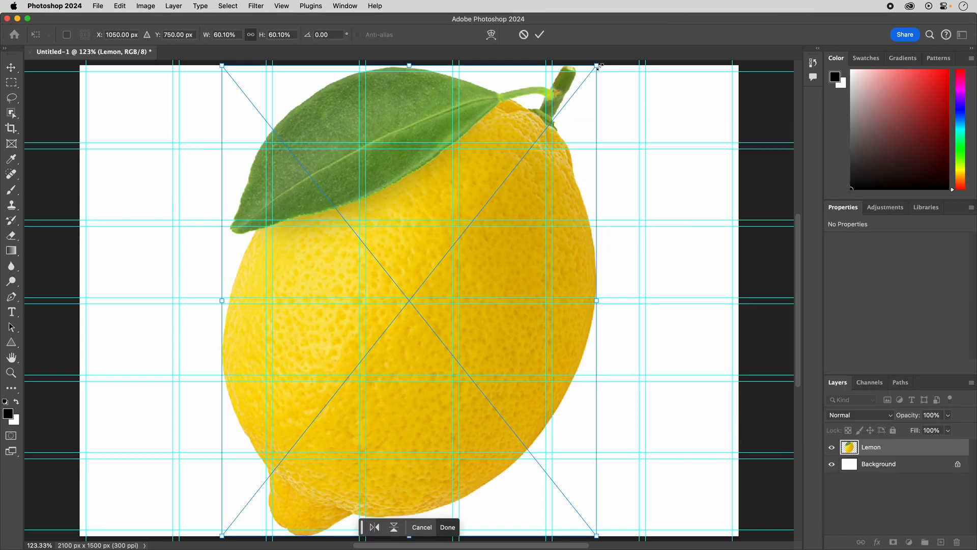
pyautogui.moveTo(602, 67); pyautogui.dragTo(352, 388)
pyautogui.moveTo(290, 428); pyautogui.dragTo(277, 426)
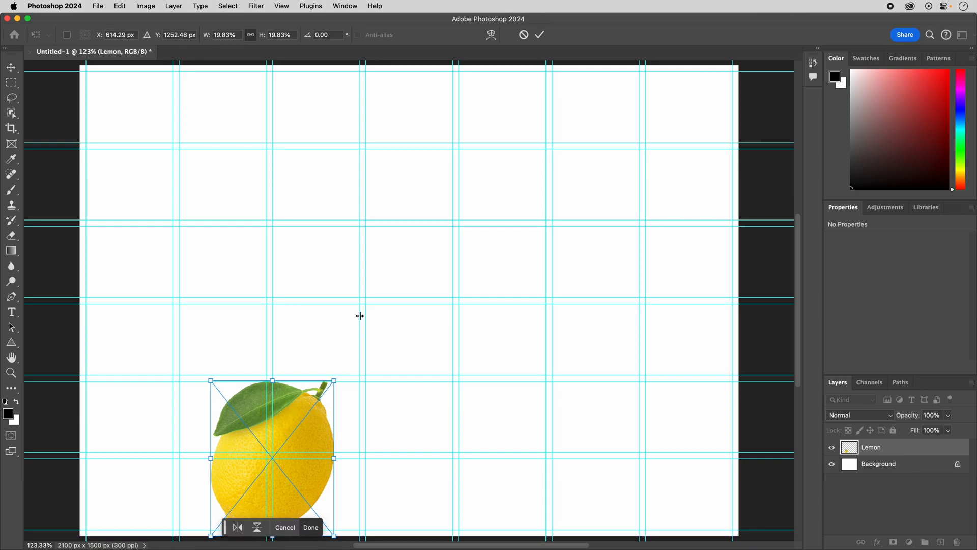
pyautogui.press('Return')
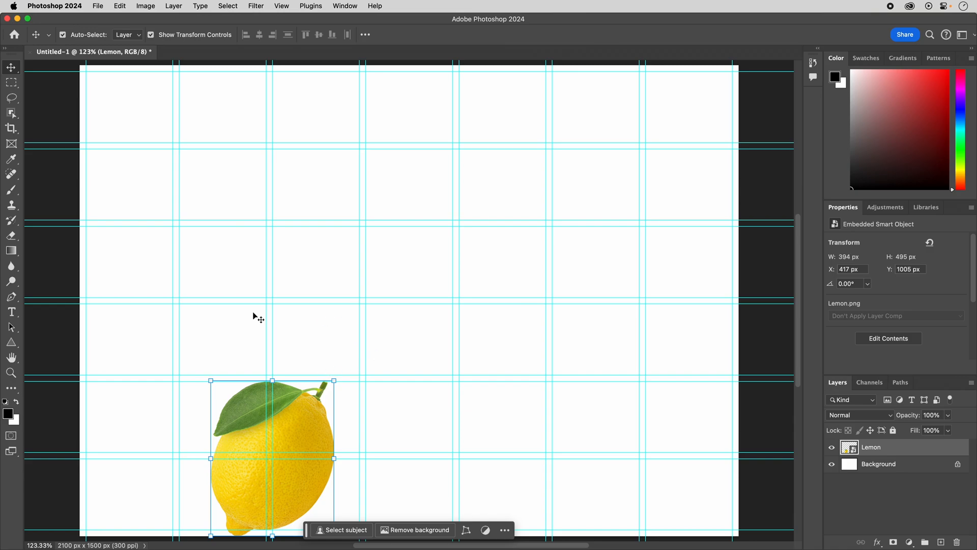
# Place Watermelon.png from the Finder folder, scale it to about 48.4%, and position it at about X 944, Y 270 px
pyautogui.press('super')
pyautogui.press('super+Tab')
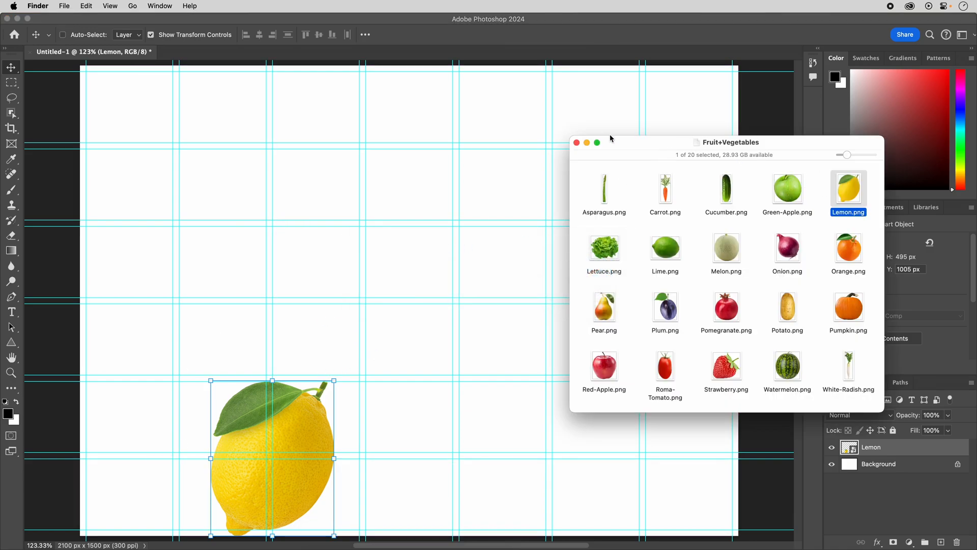
pyautogui.click(791, 370)
pyautogui.moveTo(790, 370); pyautogui.dragTo(432, 174)
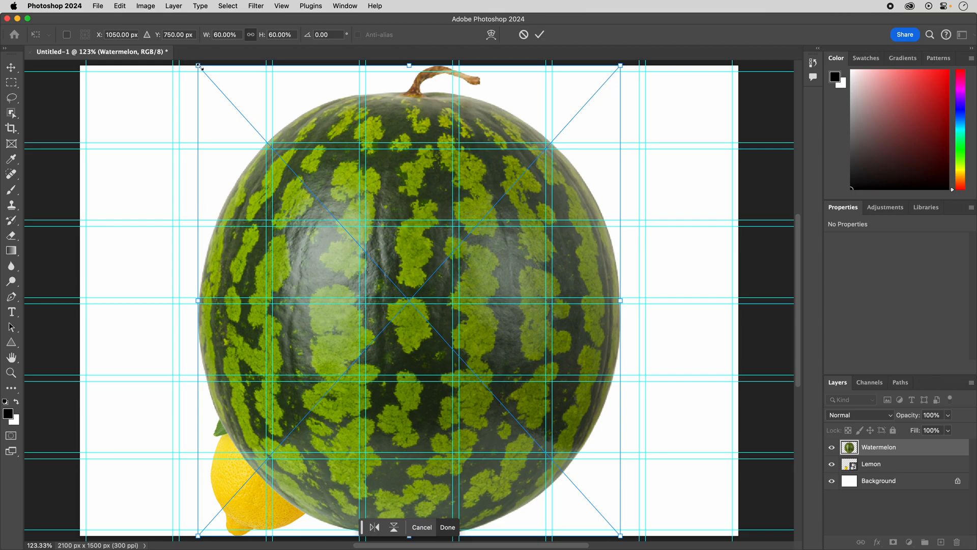
pyautogui.moveTo(199, 66); pyautogui.dragTo(283, 149)
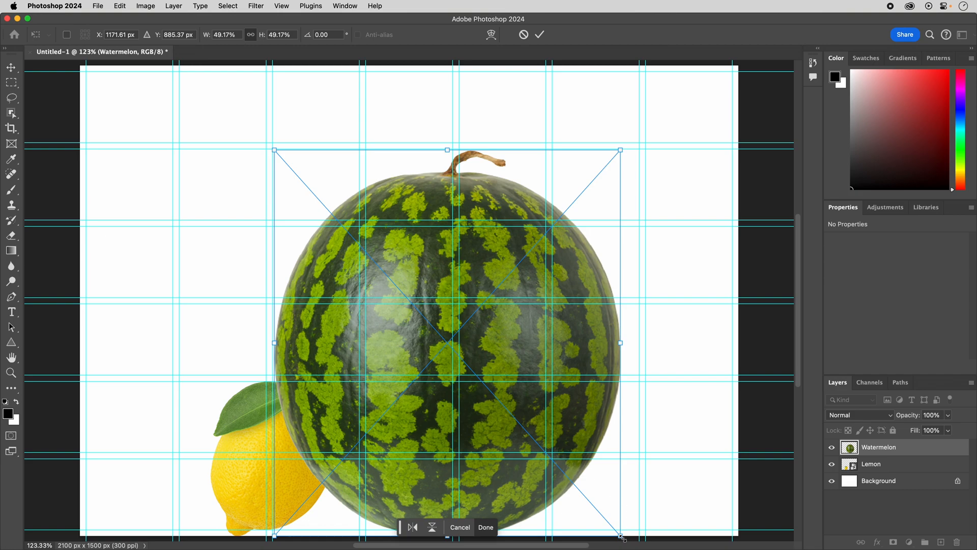
pyautogui.moveTo(622, 538); pyautogui.dragTo(621, 532)
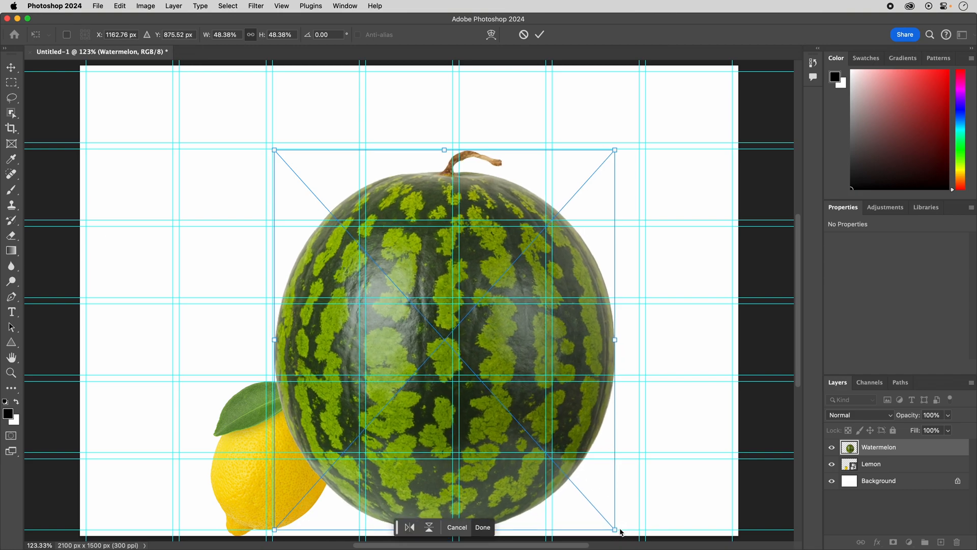
pyautogui.moveTo(400, 261); pyautogui.dragTo(495, 266)
pyautogui.press('Return')
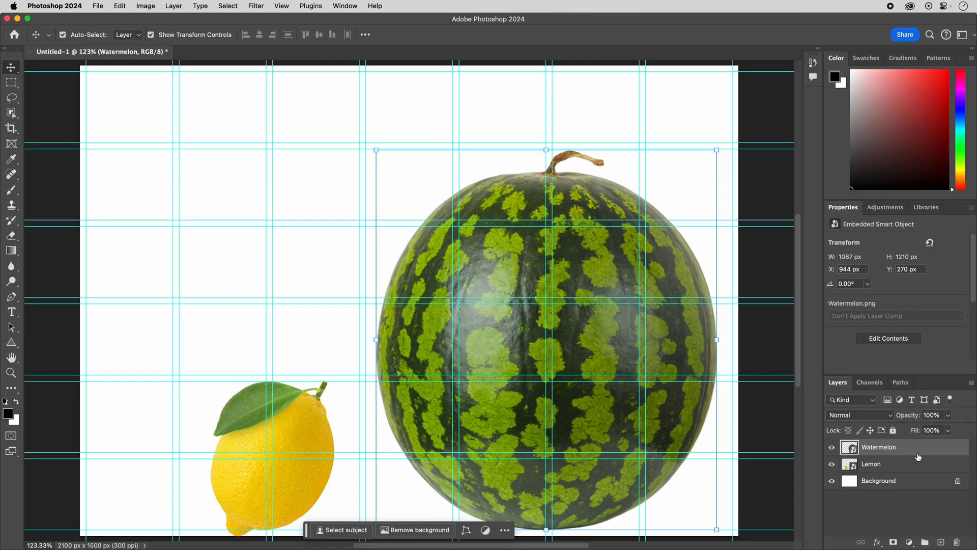
# Enlarge the watermelon slightly to about 48.65%, extending it toward the upper left with its bottom edge fixed
pyautogui.moveTo(376, 151)
pyautogui.mouseDown()
pyautogui.moveTo(535, 283)
pyautogui.moveTo(355, 124)
pyautogui.moveTo(388, 136)
pyautogui.mouseUp()
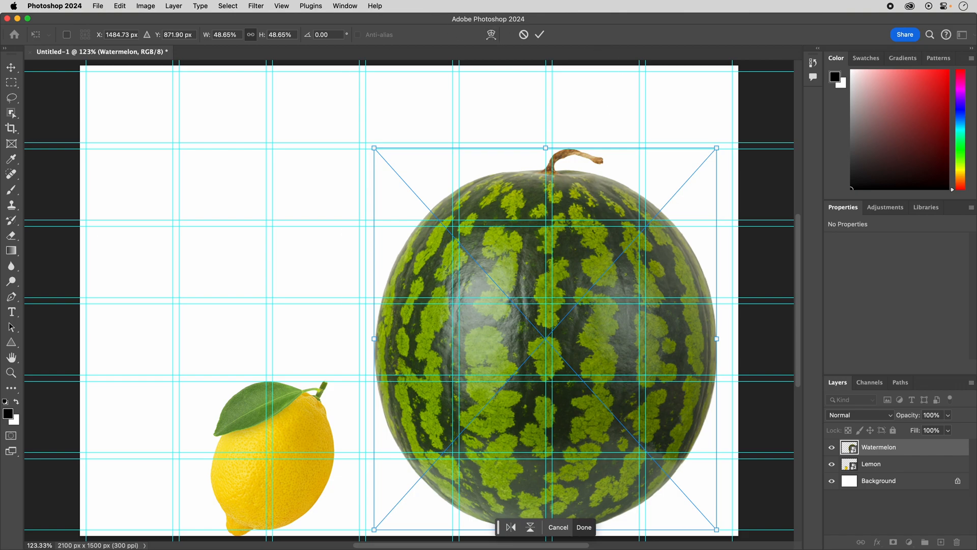
pyautogui.press('super+Tab')
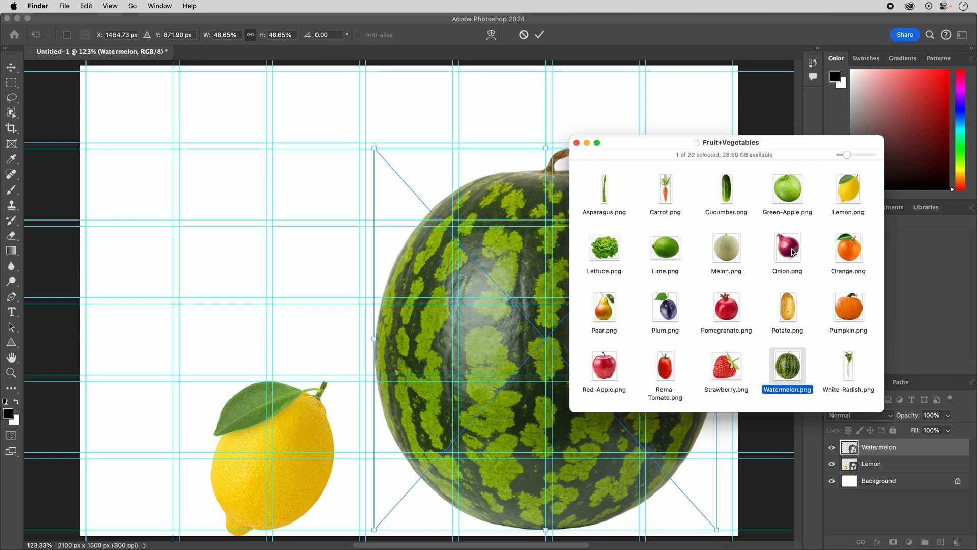
pyautogui.moveTo(793, 251); pyautogui.dragTo(206, 125)
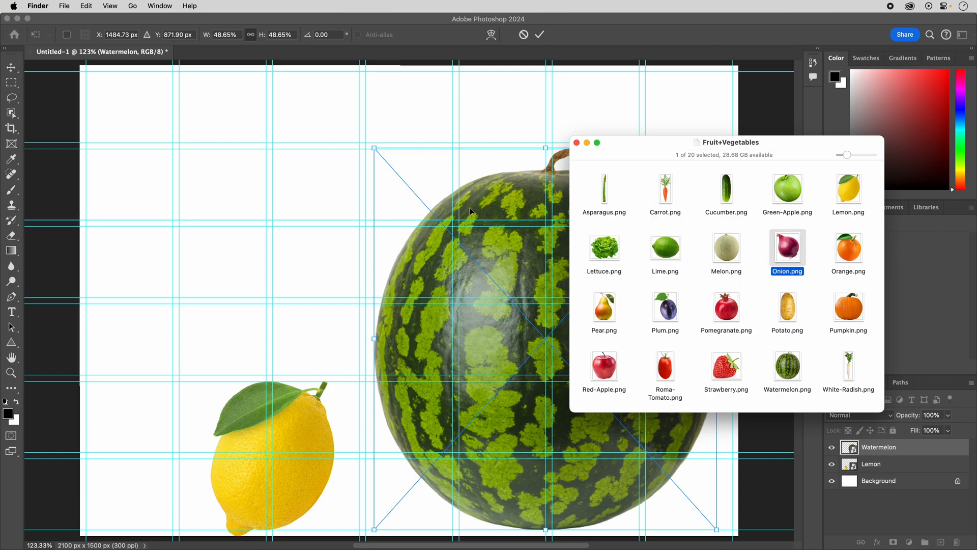
pyautogui.click(439, 171)
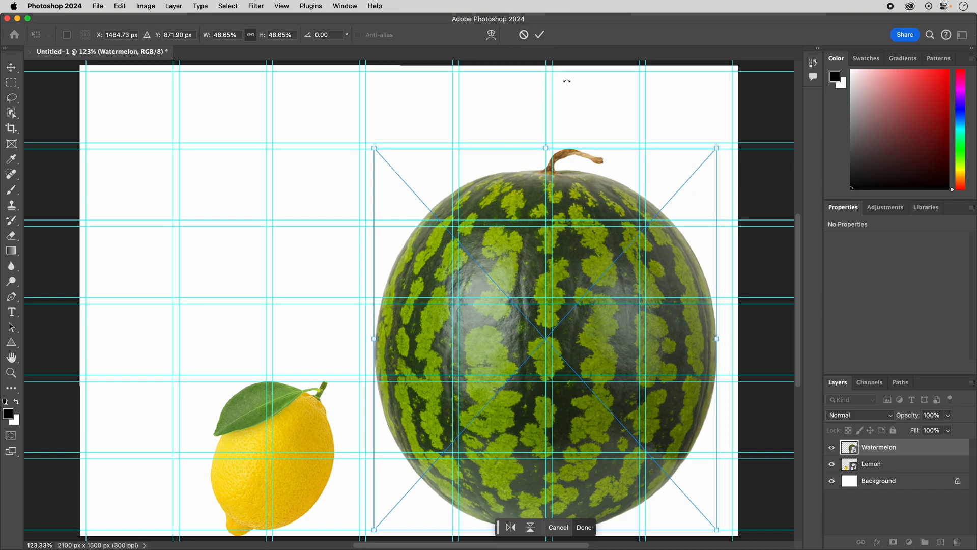
pyautogui.click(540, 34)
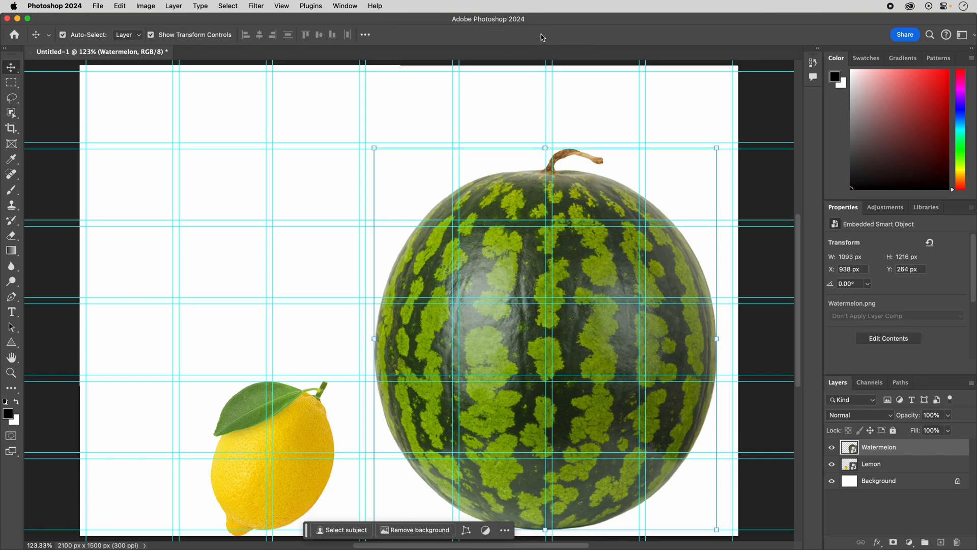
# Place Onion.png from the Finder folder, scale it to about 11.9%, and position it in the third column of the second row
pyautogui.press('super+Tab')
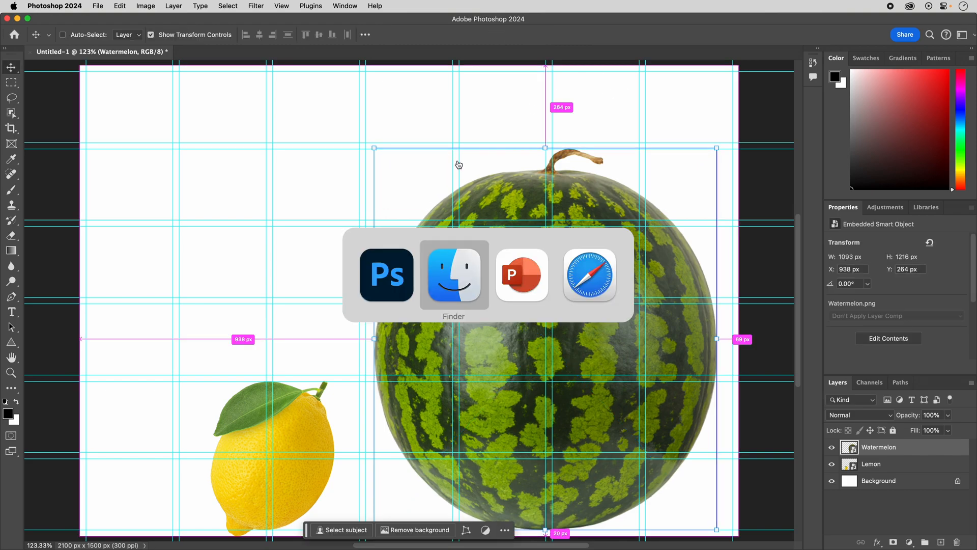
pyautogui.moveTo(794, 249); pyautogui.dragTo(221, 195)
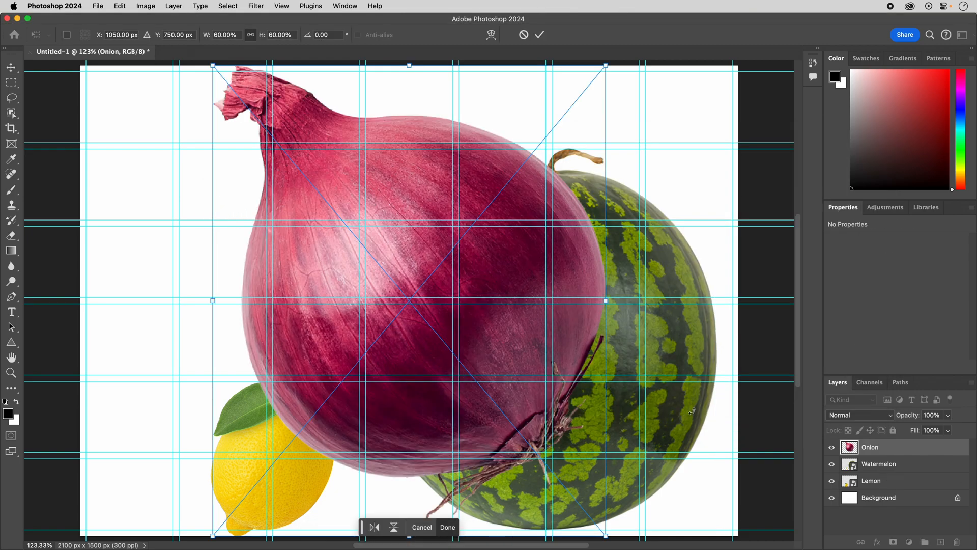
pyautogui.moveTo(606, 536); pyautogui.dragTo(274, 141)
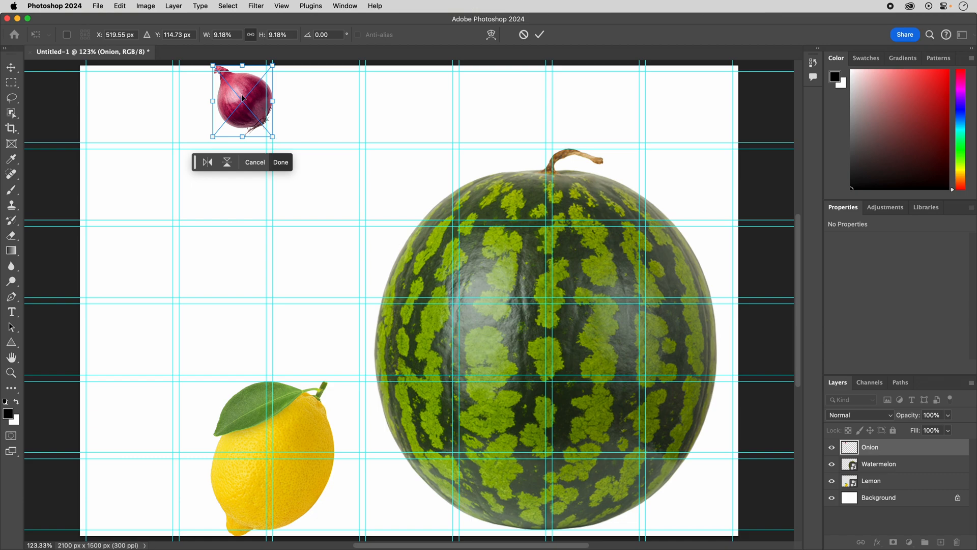
pyautogui.moveTo(240, 93); pyautogui.dragTo(207, 99)
pyautogui.moveTo(239, 142); pyautogui.dragTo(257, 150)
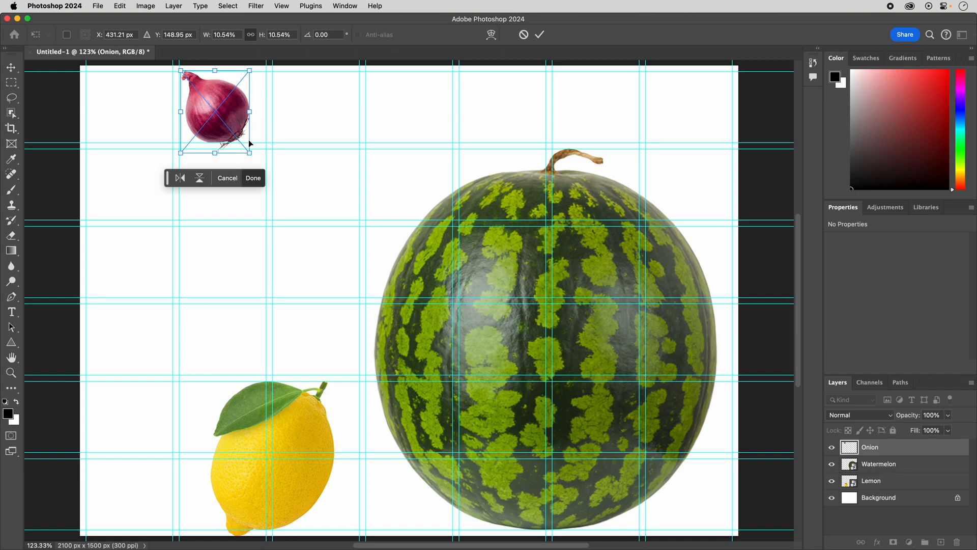
pyautogui.moveTo(225, 112); pyautogui.dragTo(316, 179)
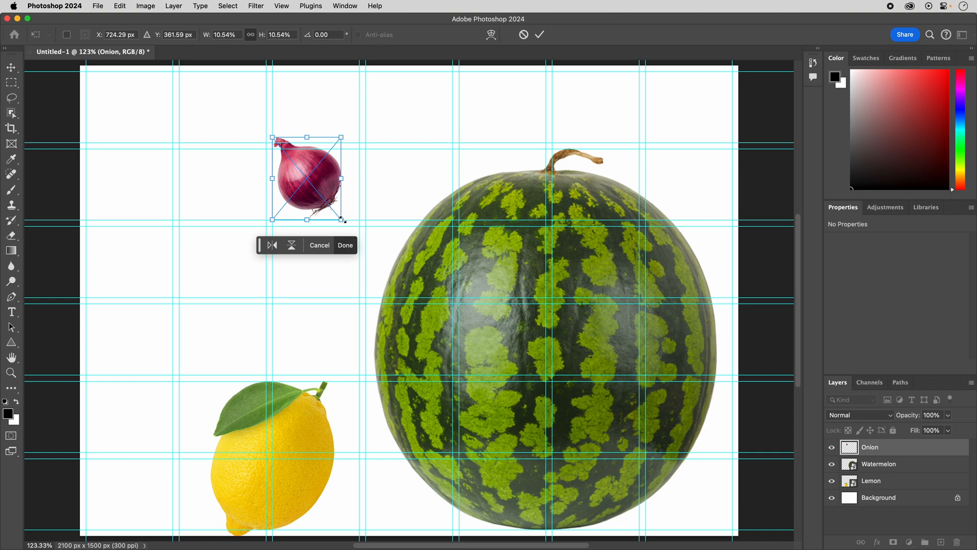
pyautogui.moveTo(343, 220); pyautogui.dragTo(350, 230)
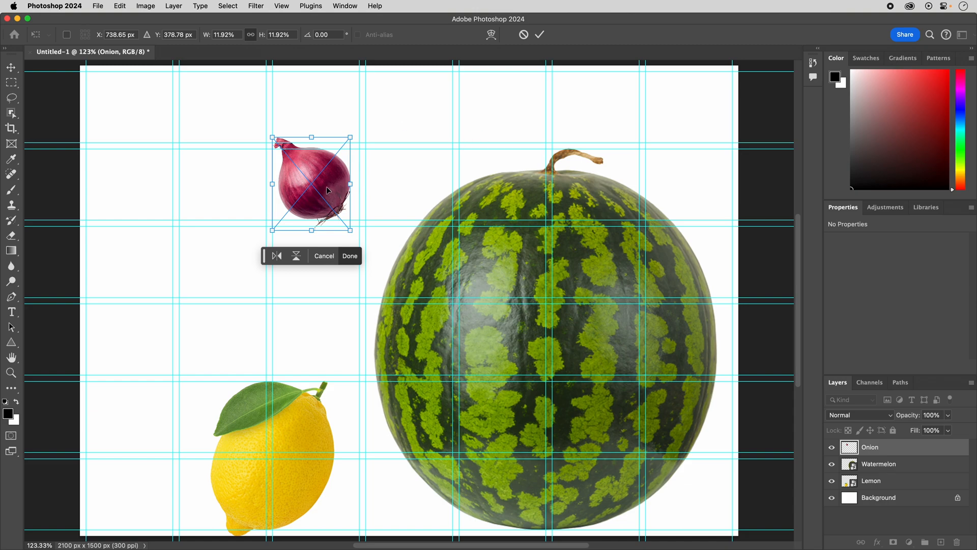
pyautogui.moveTo(328, 190); pyautogui.dragTo(336, 192)
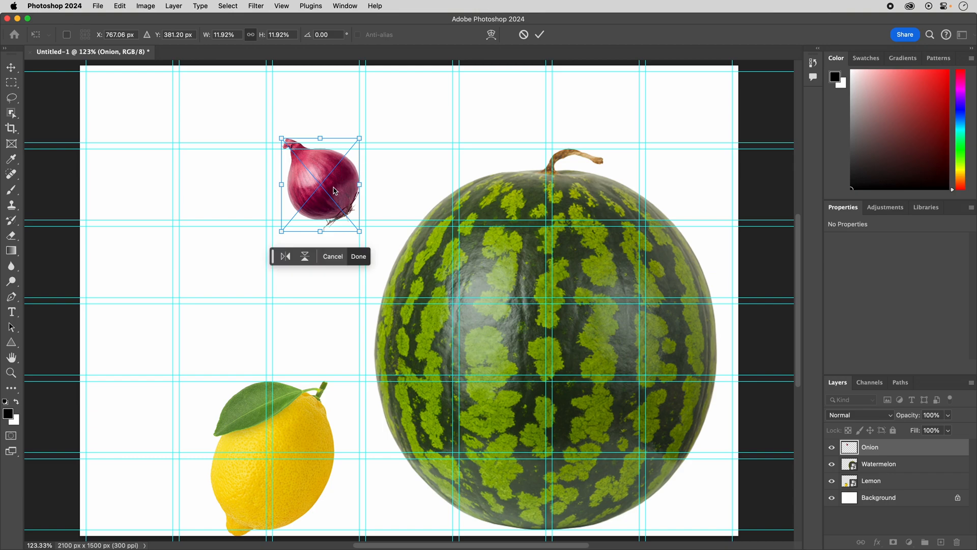
pyautogui.click(542, 37)
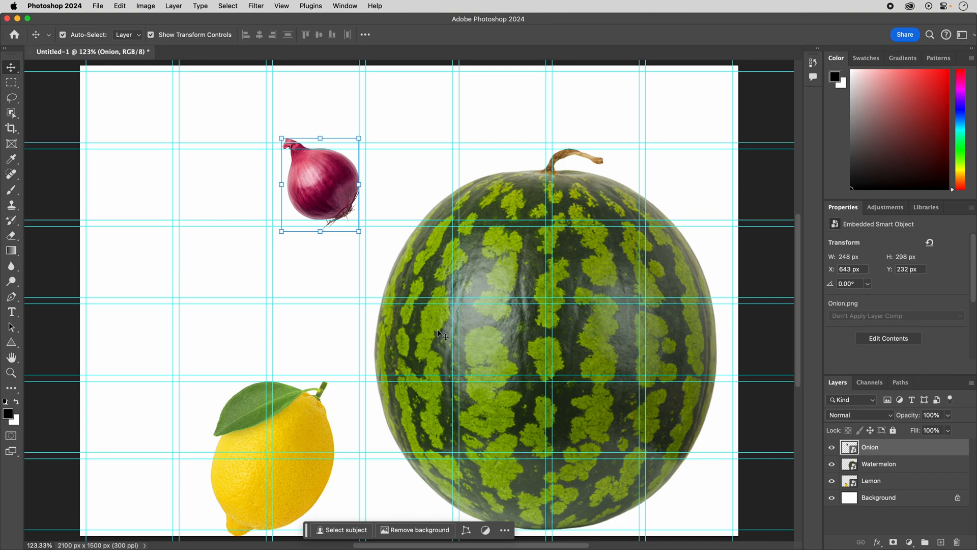
# Align the watermelon's left edge with the fourth column at X 911 px and enlarge it to about 51.5%
pyautogui.moveTo(411, 263); pyautogui.dragTo(401, 258)
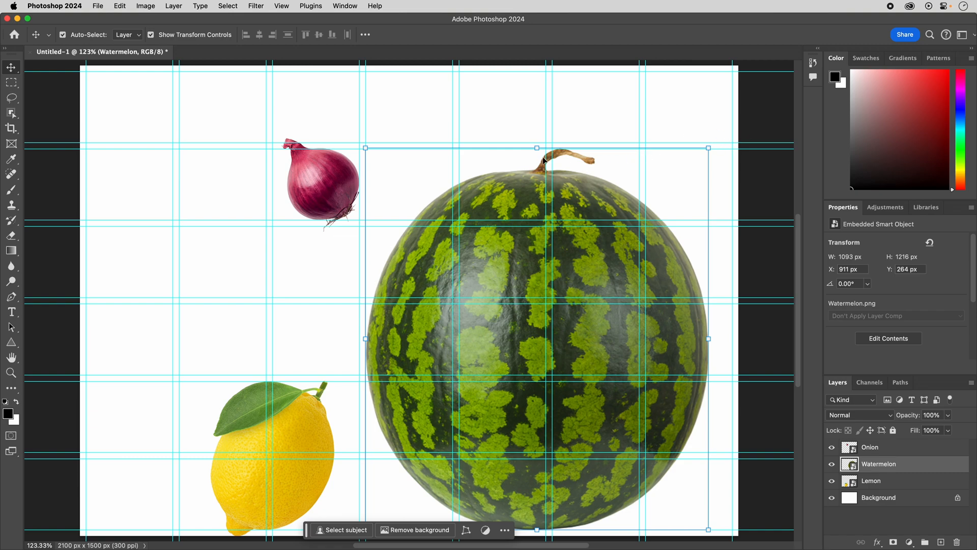
pyautogui.moveTo(707, 147); pyautogui.dragTo(730, 128)
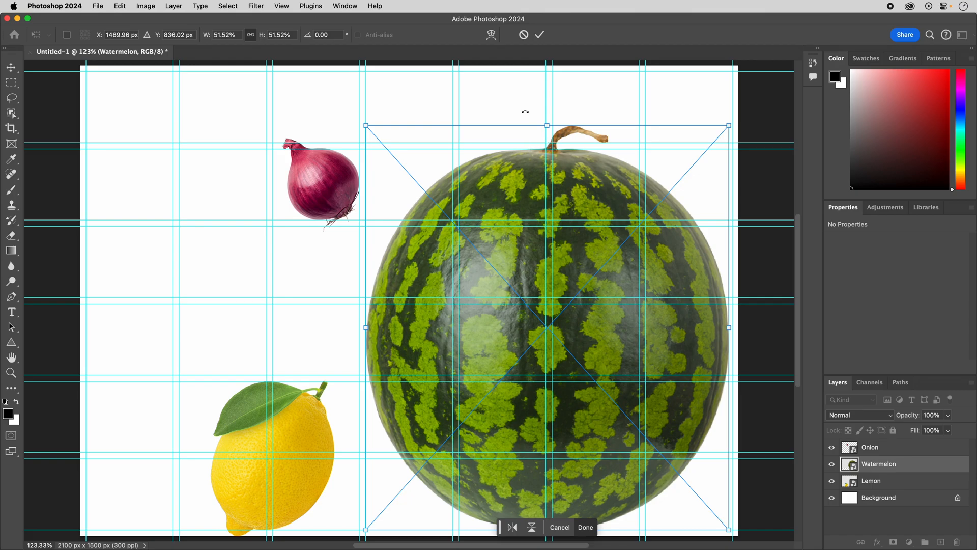
pyautogui.press('Return')
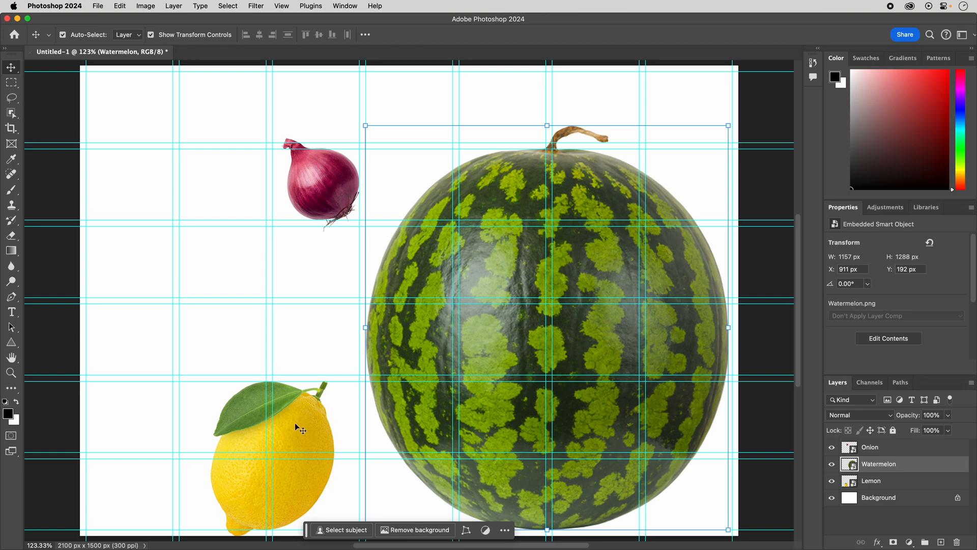
# Duplicate the lemon layer and move the copy up and left to about X 100, Y 493 px
pyautogui.click(895, 481)
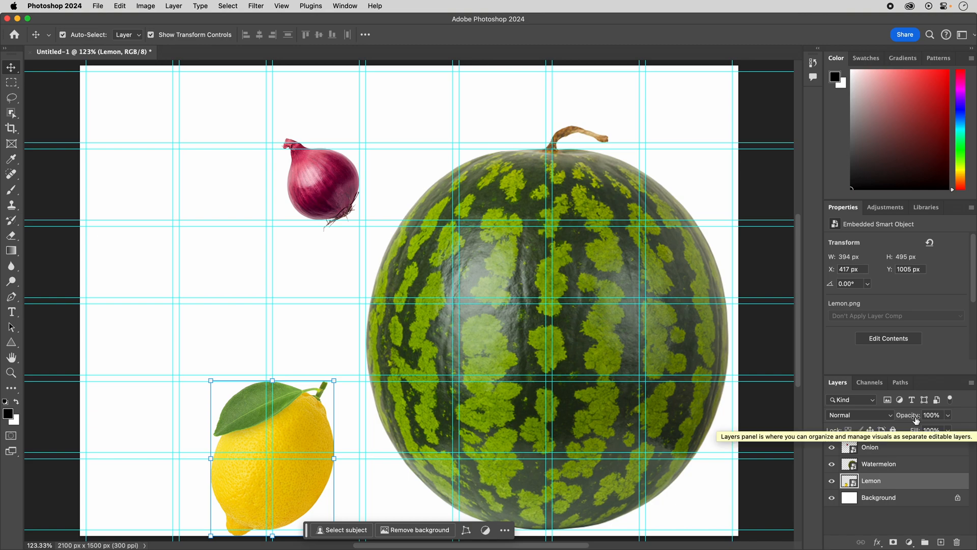
pyautogui.press('super+j')
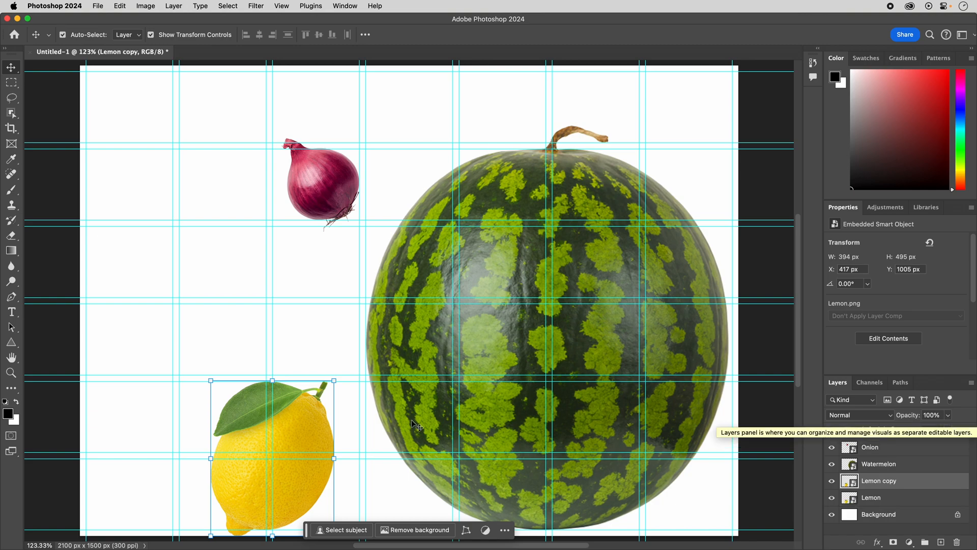
pyautogui.moveTo(288, 438); pyautogui.dragTo(191, 281)
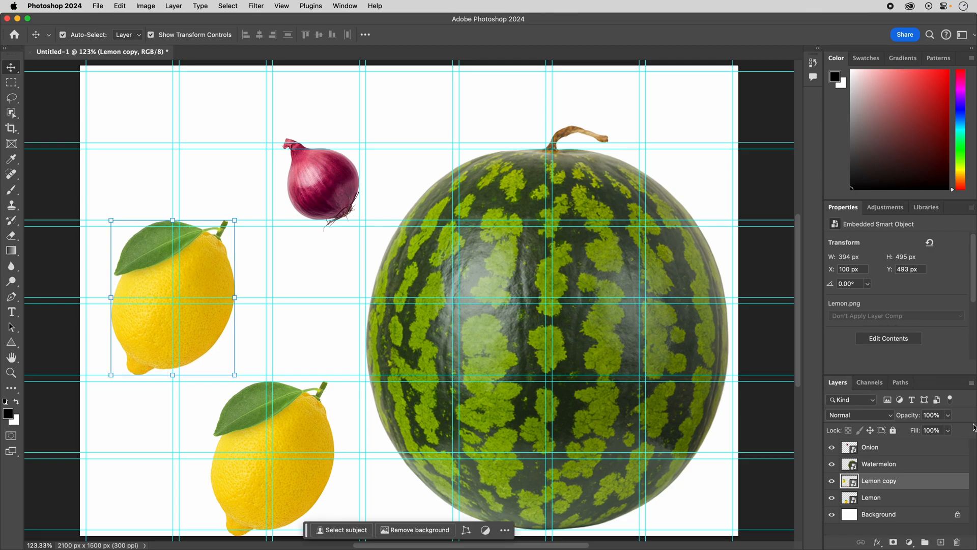
# Duplicate the onion and set both on the watermelon as eyes at Y 480 px, the copy at X 1520 and the original at X 1209
pyautogui.click(944, 448)
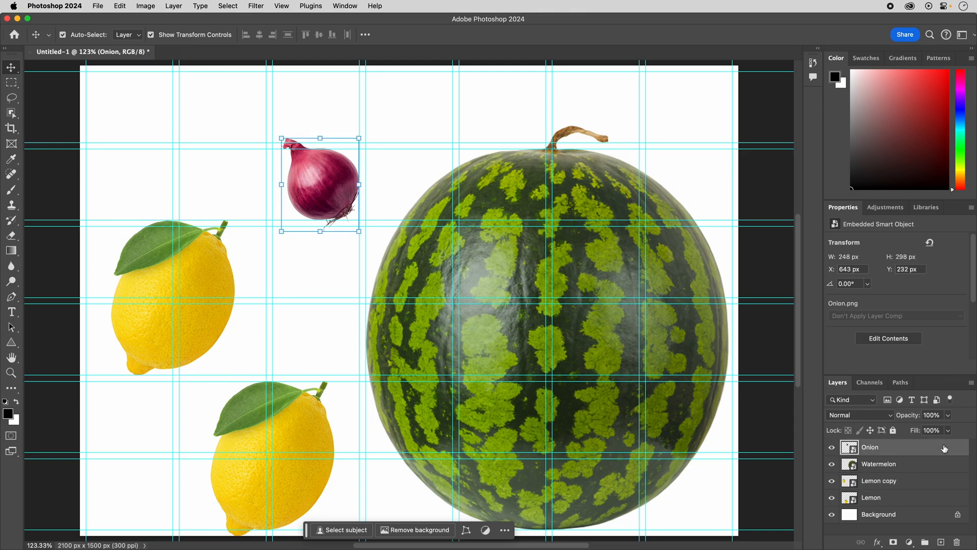
pyautogui.press('super+j')
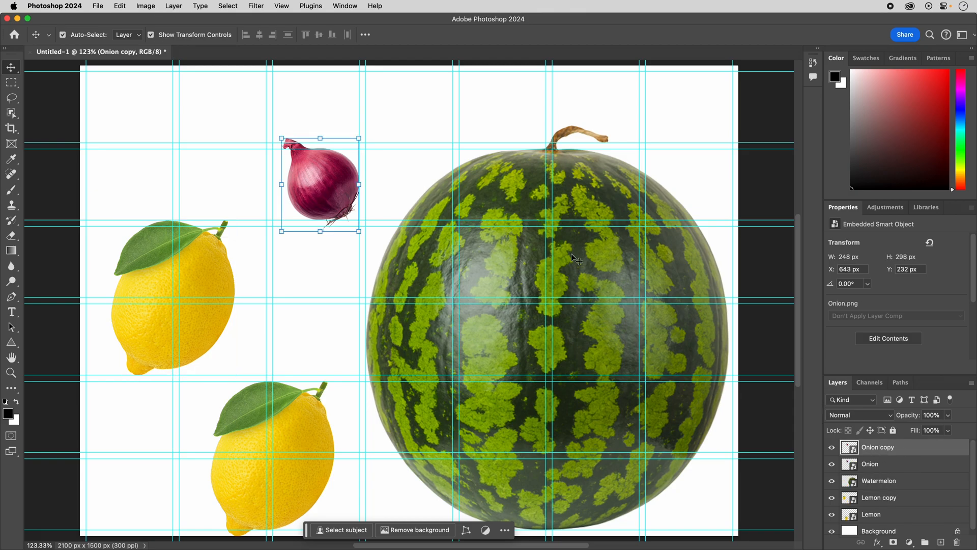
pyautogui.moveTo(323, 171); pyautogui.dragTo(597, 249)
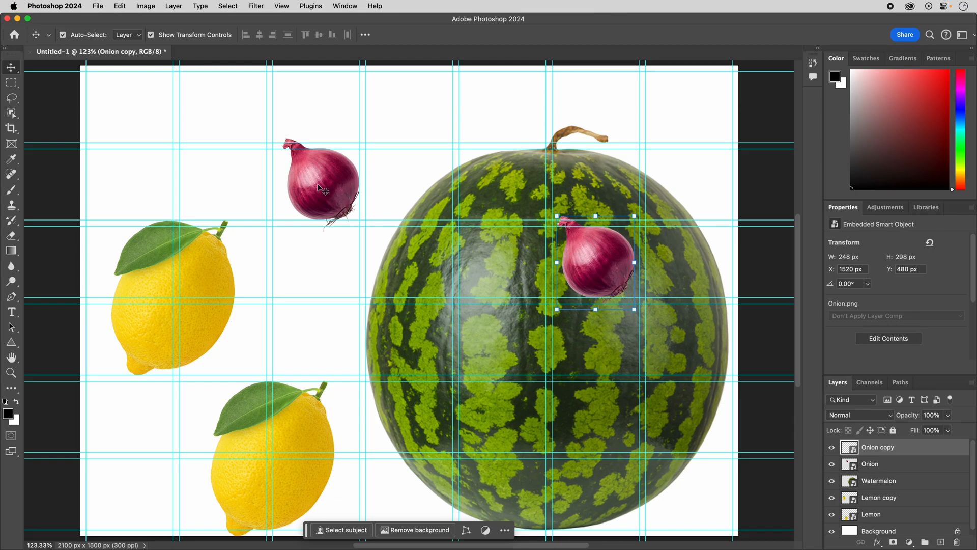
pyautogui.moveTo(321, 195); pyautogui.dragTo(492, 263)
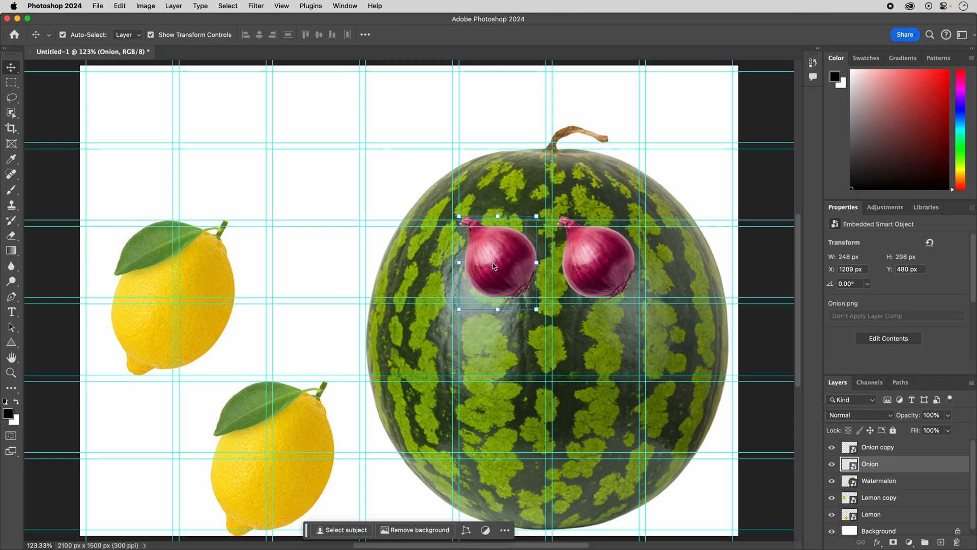
# Duplicate the bottom lemon and move the copy to the top of the canvas at X 714, Y 18 px
pyautogui.click(577, 260)
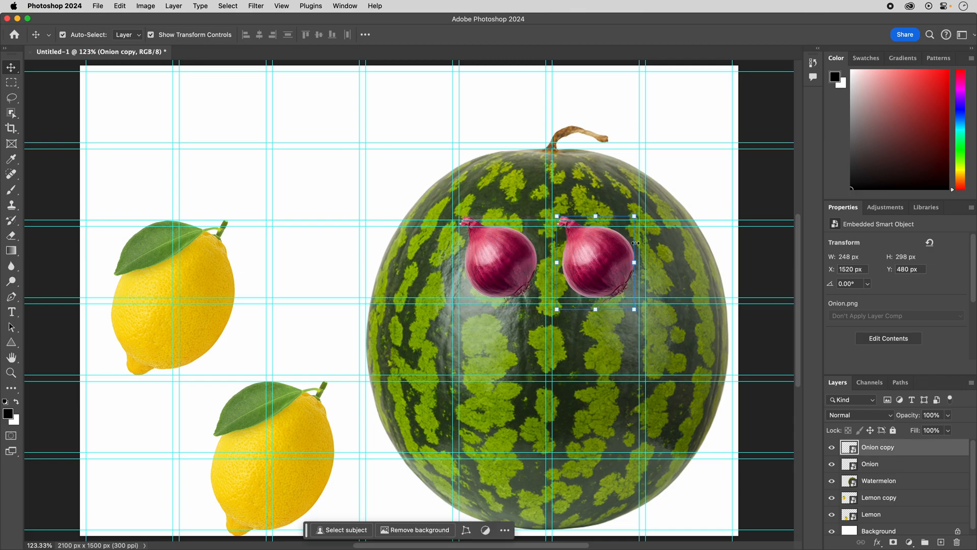
pyautogui.click(310, 182)
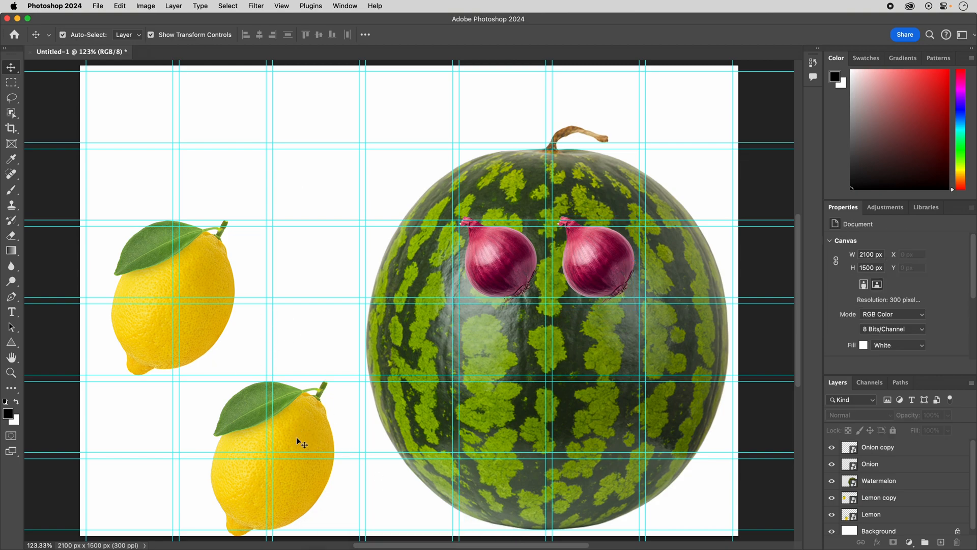
pyautogui.moveTo(296, 437); pyautogui.dragTo(299, 399)
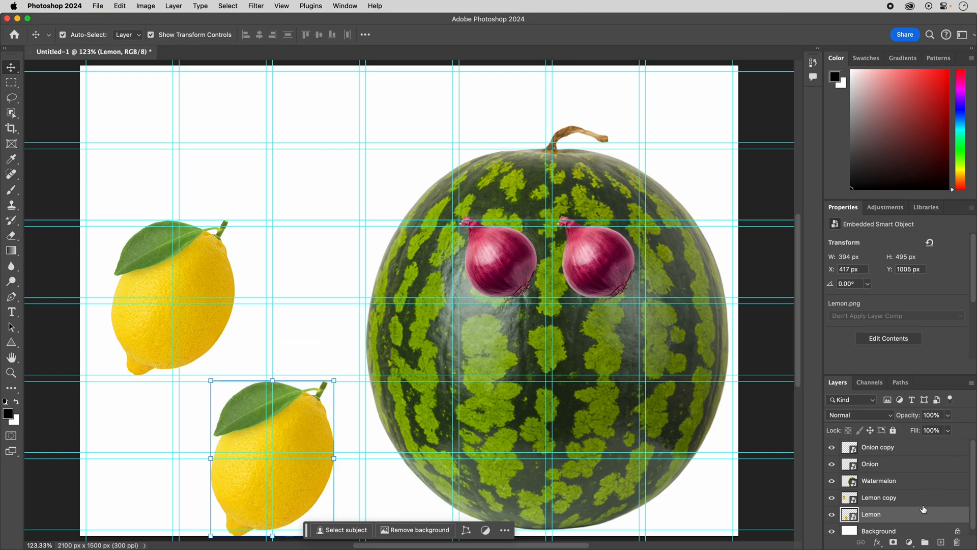
pyautogui.press('super+j')
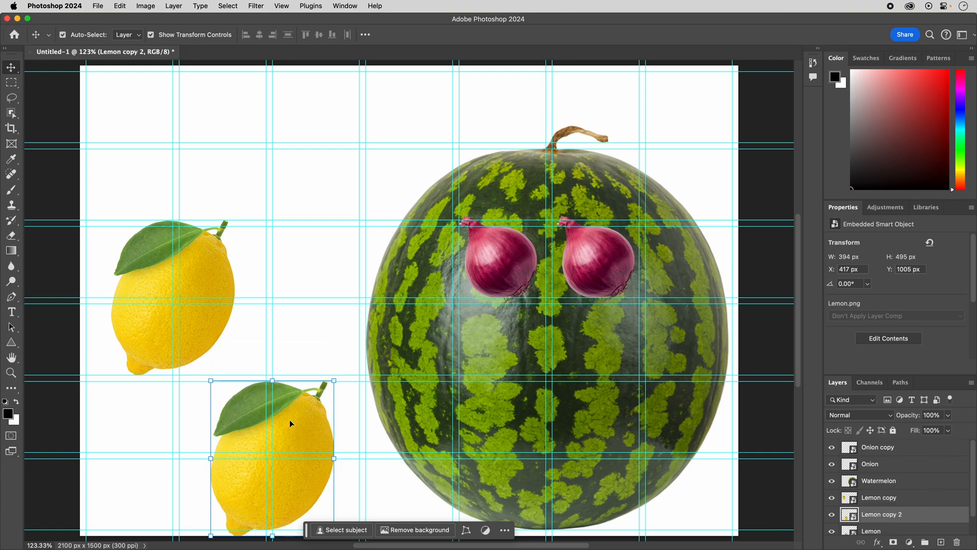
pyautogui.moveTo(285, 426); pyautogui.dragTo(378, 121)
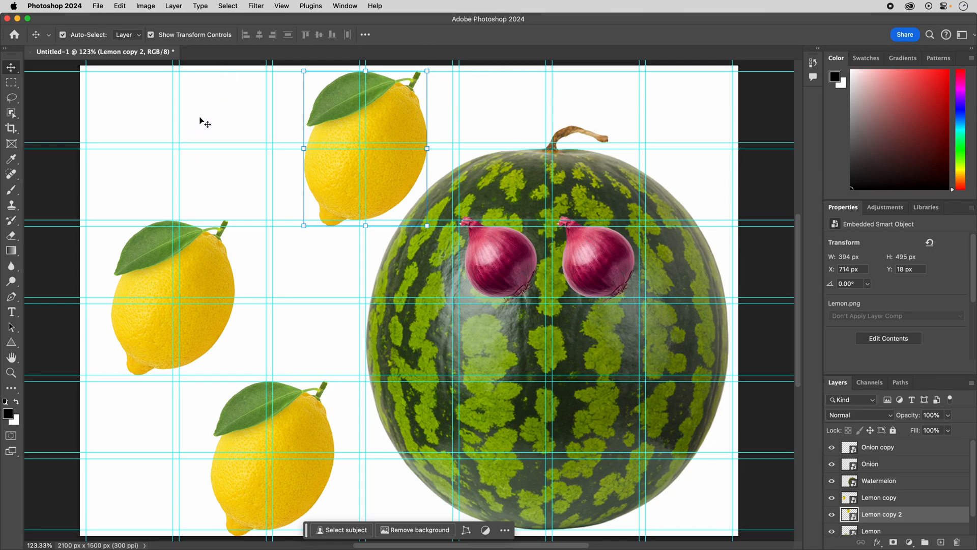
# Try another copy of the top lemon at about X 397, Y 20 px, and delete the extra copy
pyautogui.press('super+j')
pyautogui.press('super')
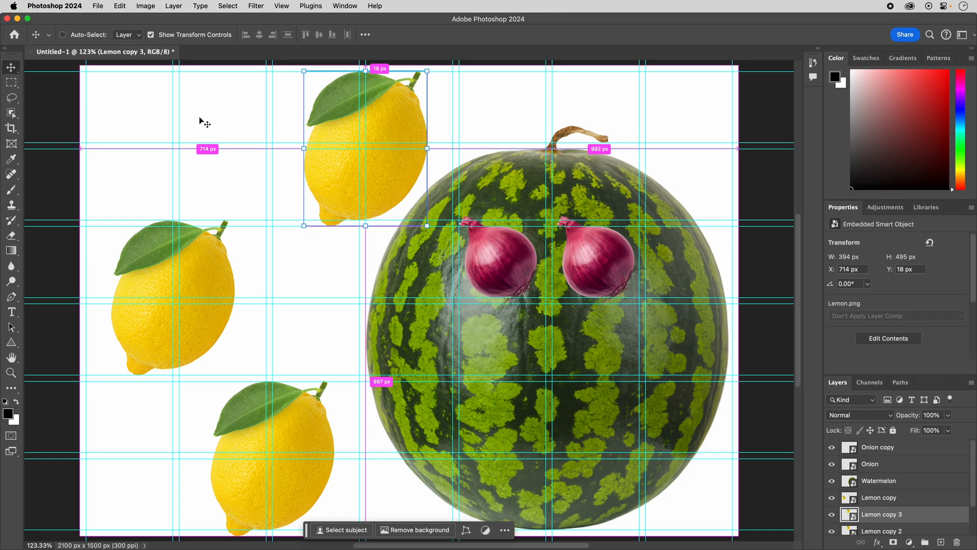
pyautogui.click(200, 105)
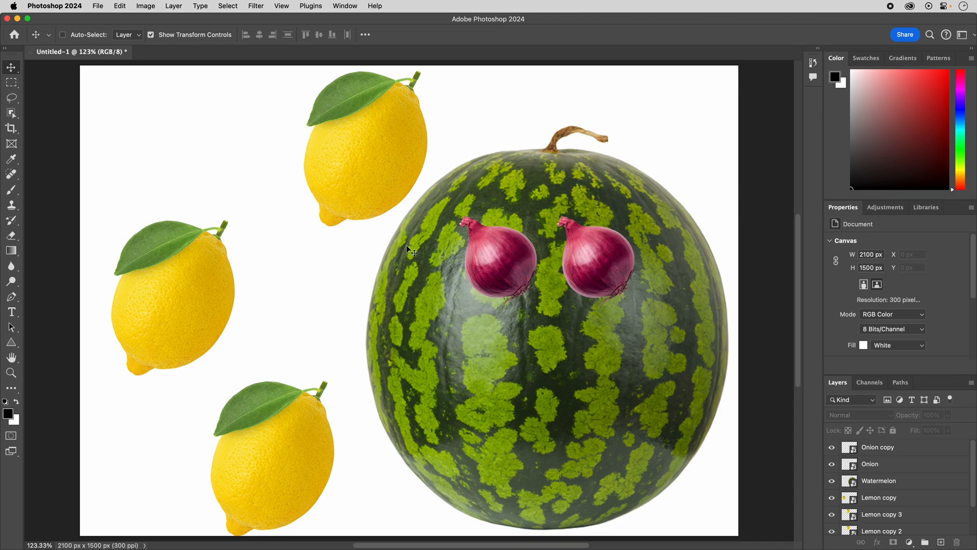
pyautogui.press('super+semicolon')
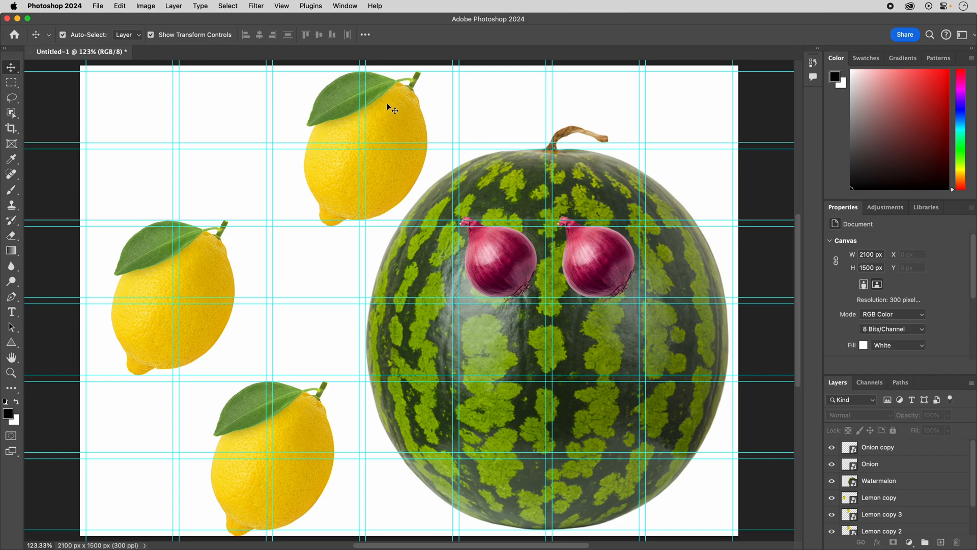
pyautogui.moveTo(384, 125); pyautogui.dragTo(281, 124)
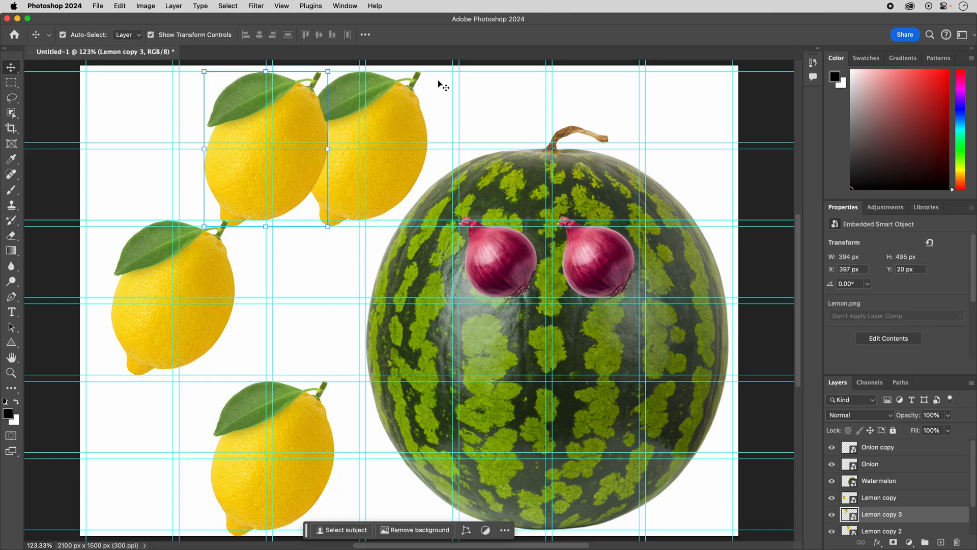
pyautogui.press('super+z')
pyautogui.moveTo(393, 112); pyautogui.dragTo(323, 113)
pyautogui.press('BackSpace')
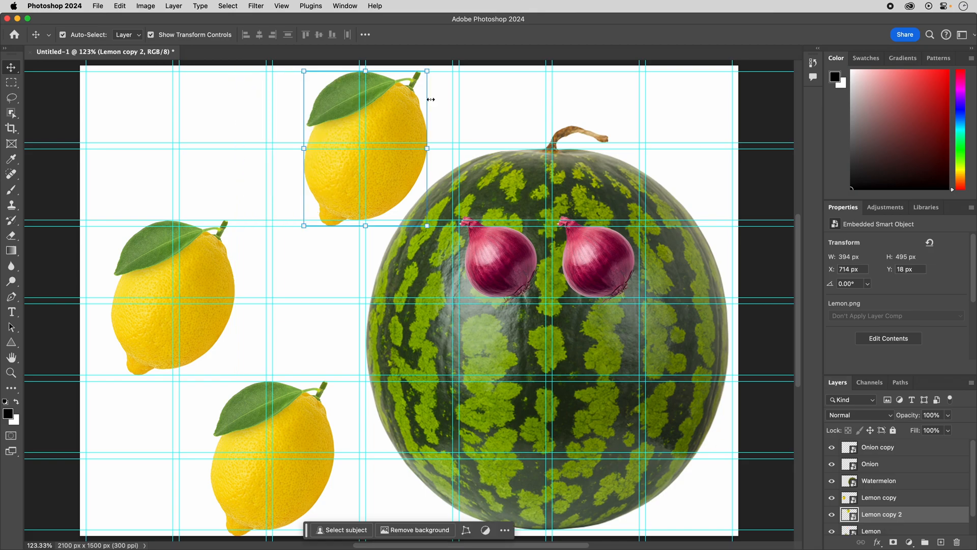
# Move the top lemon to X 494, Y 18 px, align the bottom lemon beneath it, and move the middle lemon to X 200, Y 513 px
pyautogui.moveTo(393, 124); pyautogui.dragTo(324, 119)
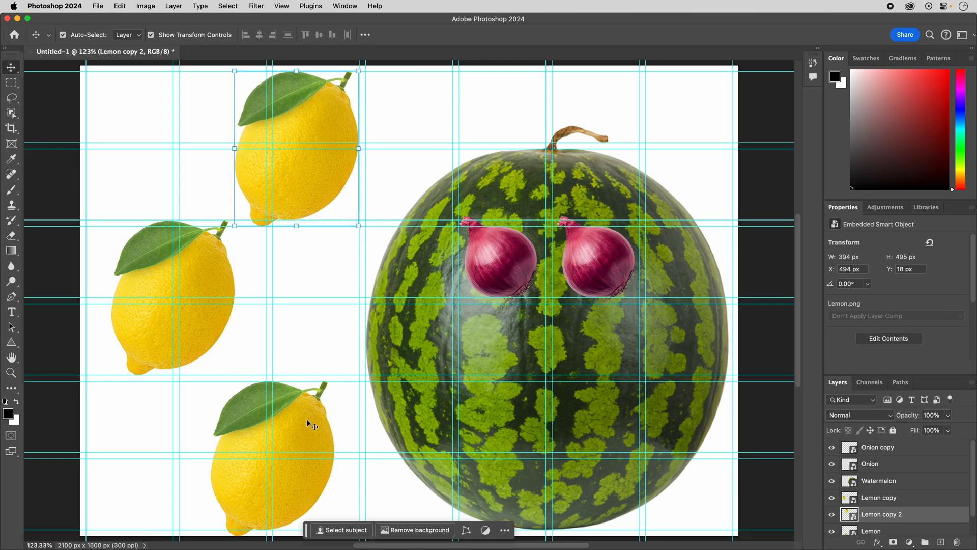
pyautogui.moveTo(308, 426); pyautogui.dragTo(329, 421)
pyautogui.moveTo(214, 267); pyautogui.dragTo(246, 273)
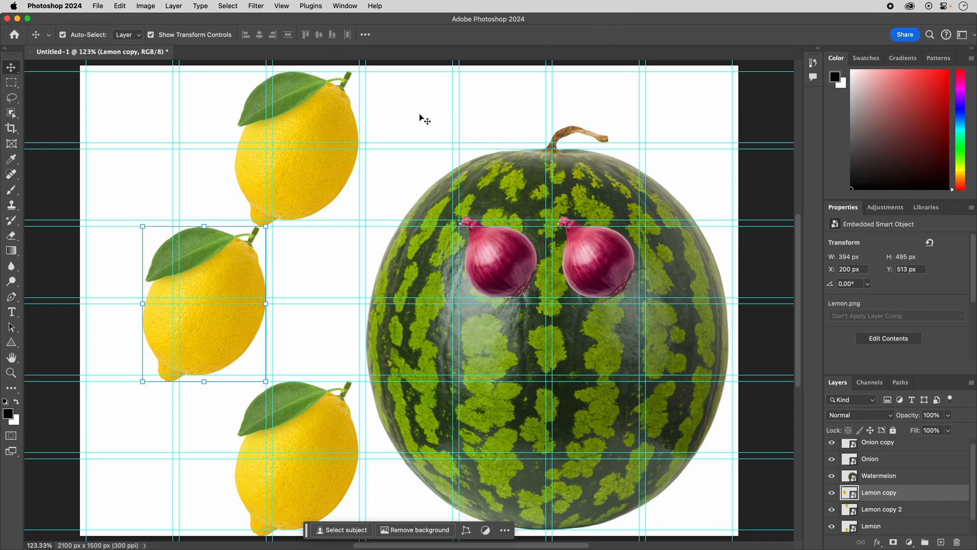
# Hide the guides and flip the middle lemon horizontally
pyautogui.press('super+semicolon')
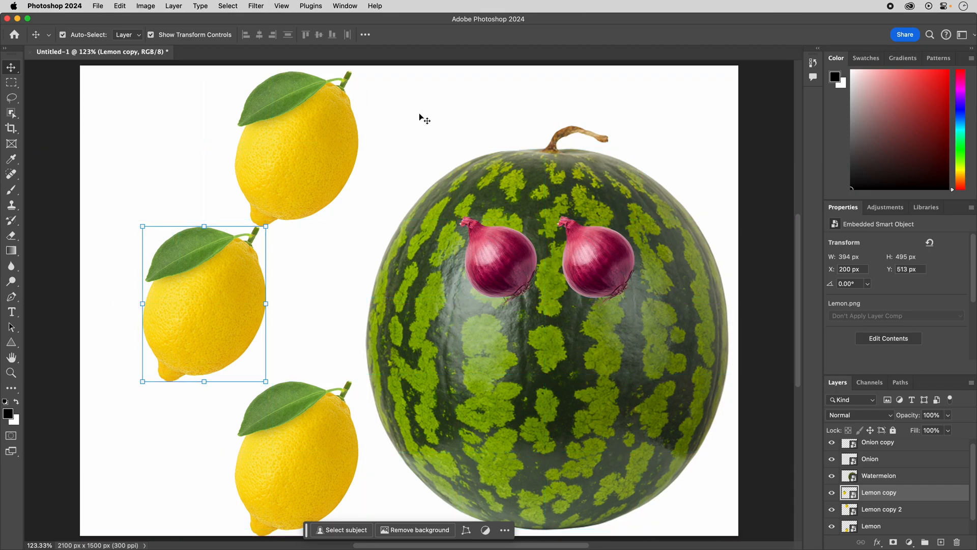
pyautogui.click(773, 109)
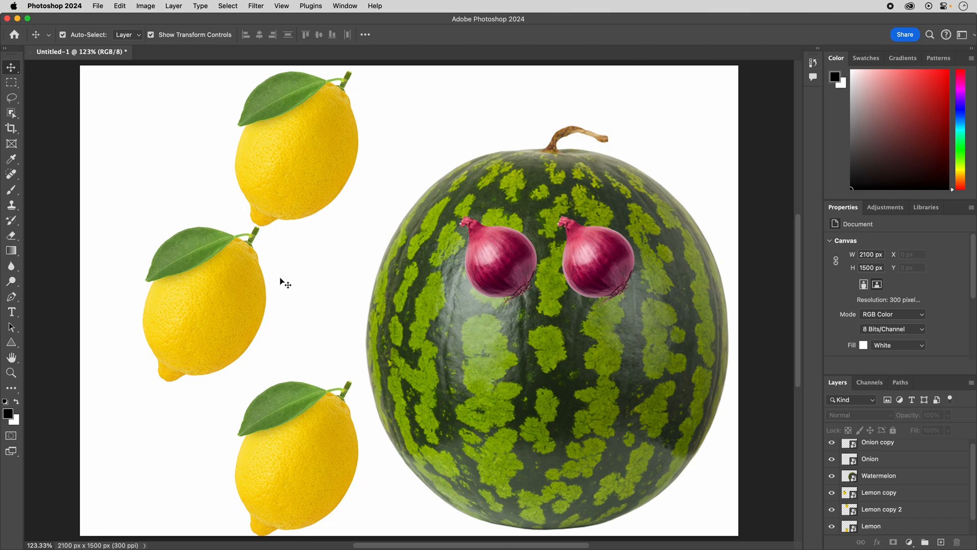
pyautogui.click(211, 304)
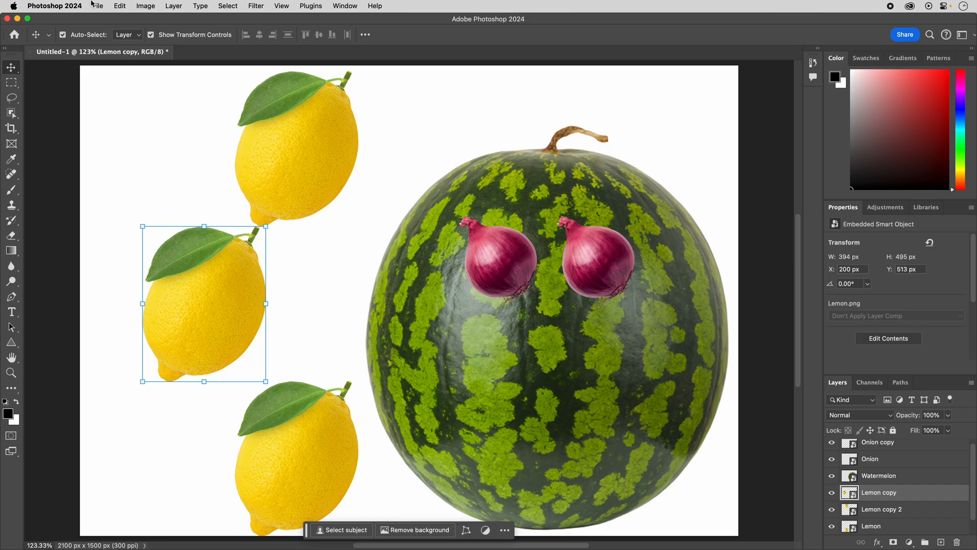
pyautogui.click(120, 6)
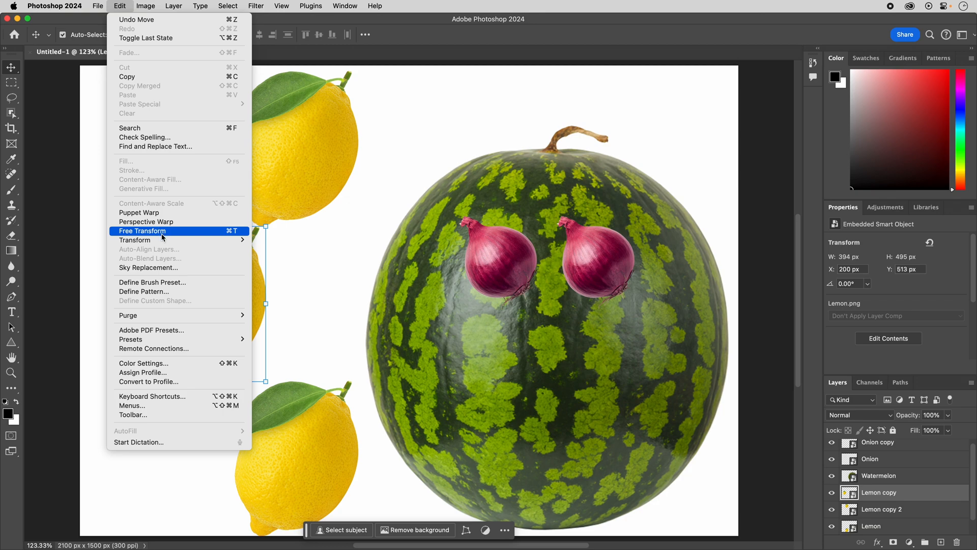
pyautogui.moveTo(164, 240)
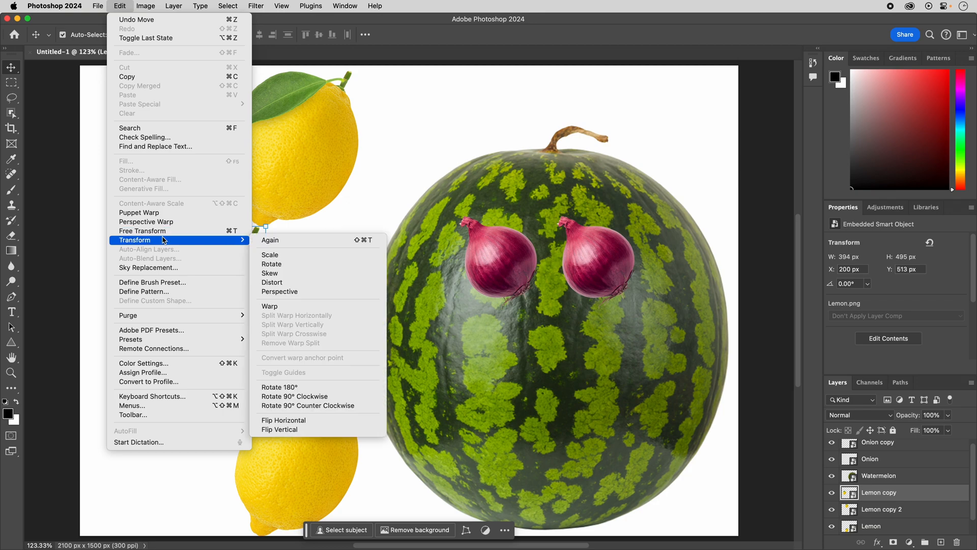
pyautogui.click(334, 422)
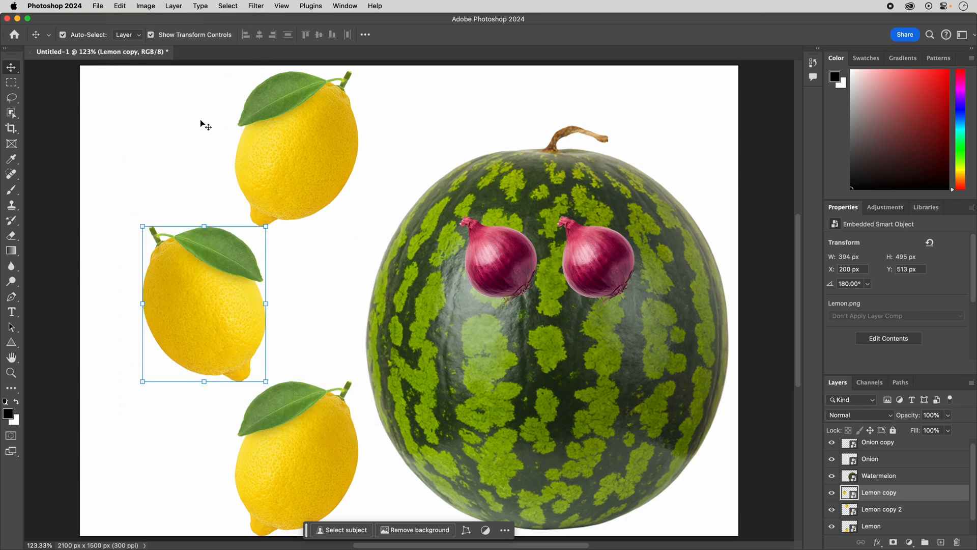
pyautogui.click(167, 106)
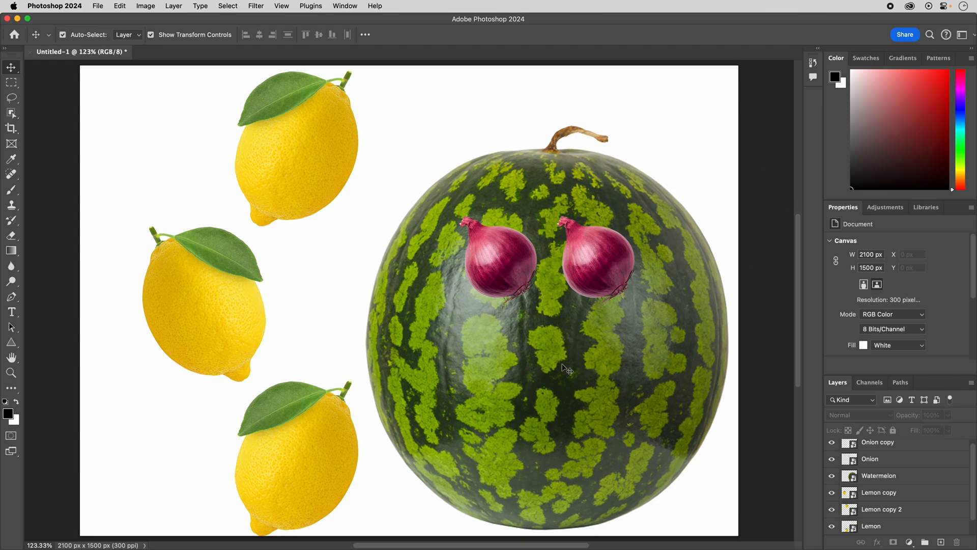
# Select both onions and the watermelon together and move them slightly up and to the left on the canvas
pyautogui.click(603, 264)
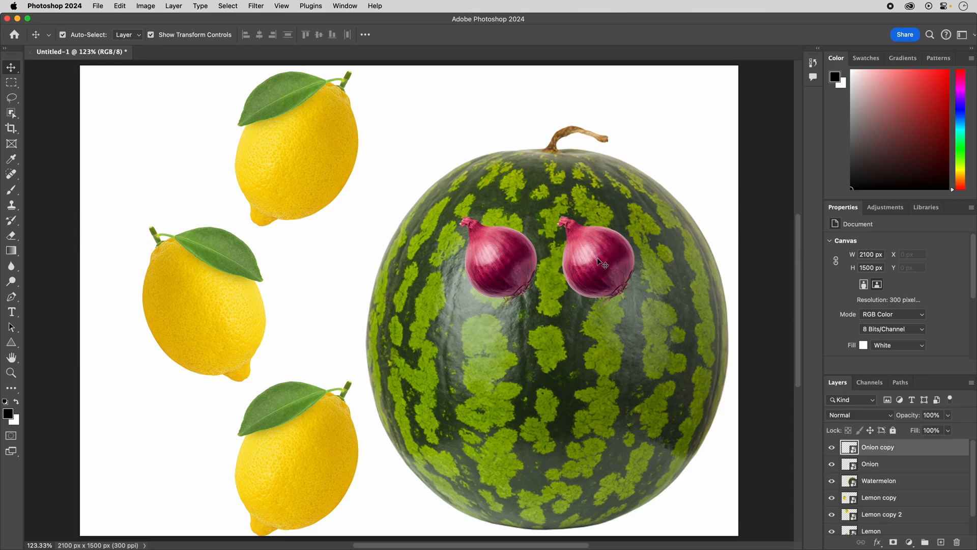
pyautogui.keyDown('shift'); pyautogui.click(519, 256); pyautogui.keyUp('shift')
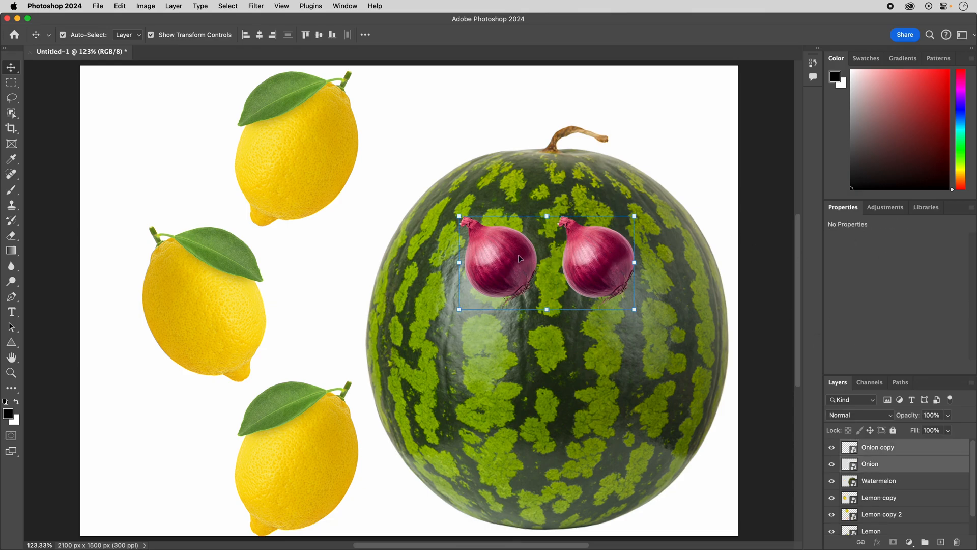
pyautogui.keyDown('shift'); pyautogui.click(512, 190); pyautogui.keyUp('shift')
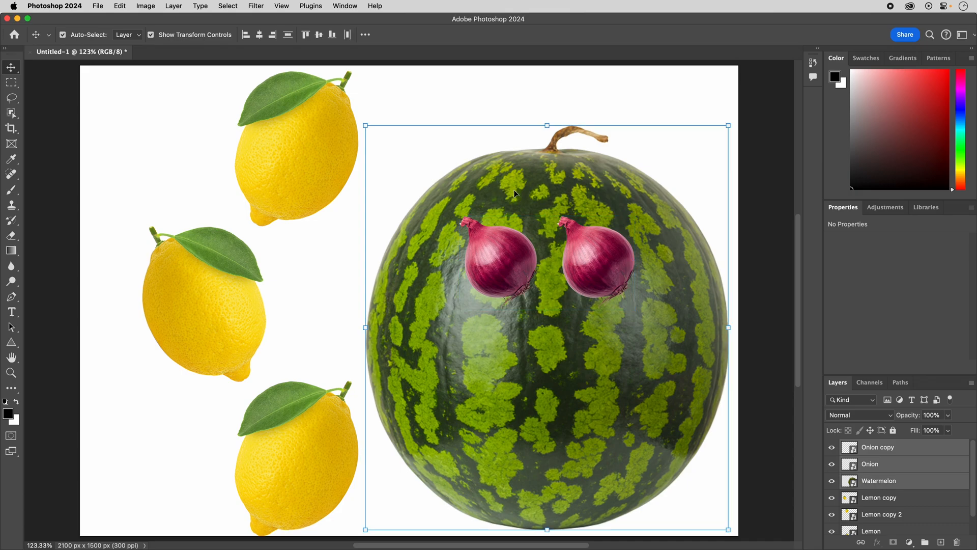
pyautogui.moveTo(518, 191); pyautogui.dragTo(502, 153)
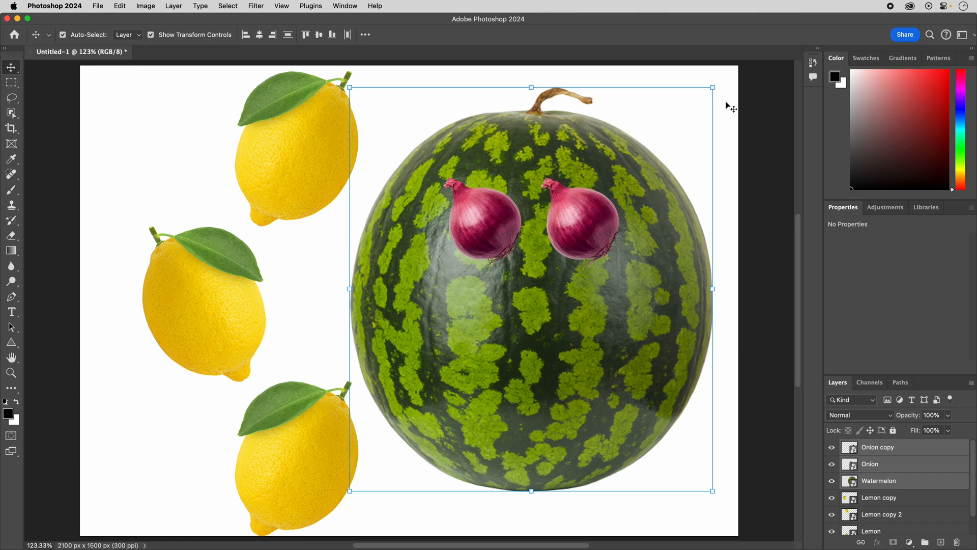
pyautogui.press('super+t')
pyautogui.press('Return')
pyautogui.click(728, 97)
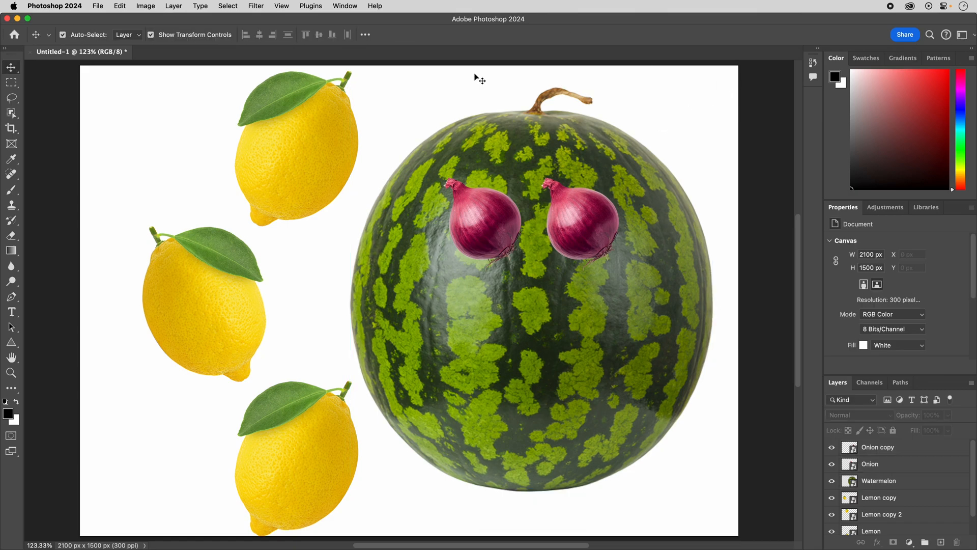
# Start a Save for Web (Legacy) export of the composition with the JPEG High preset
pyautogui.click(98, 7)
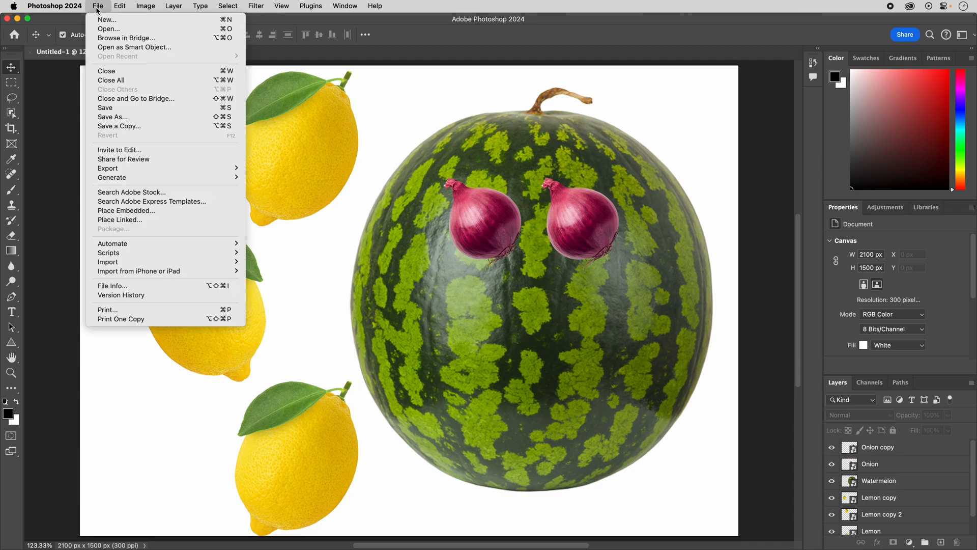
pyautogui.moveTo(122, 169)
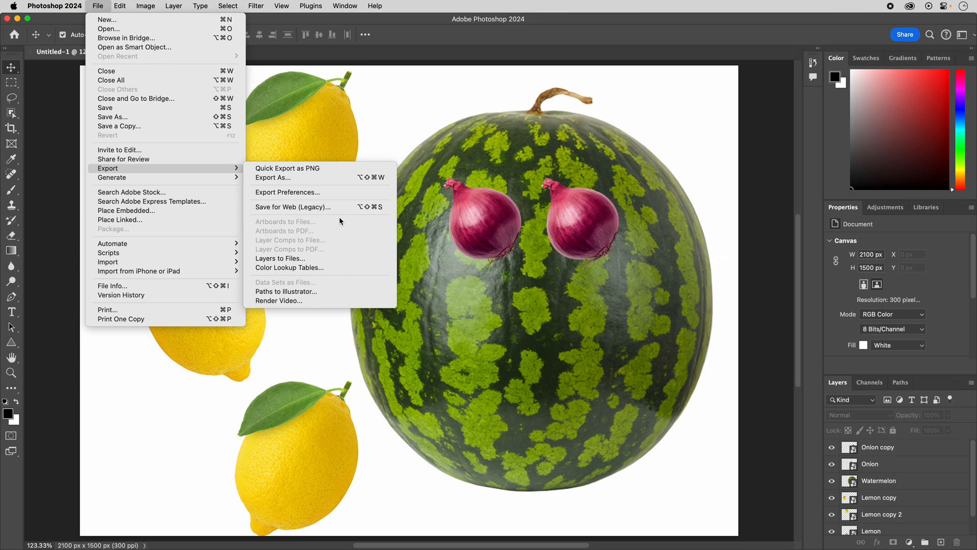
pyautogui.click(316, 207)
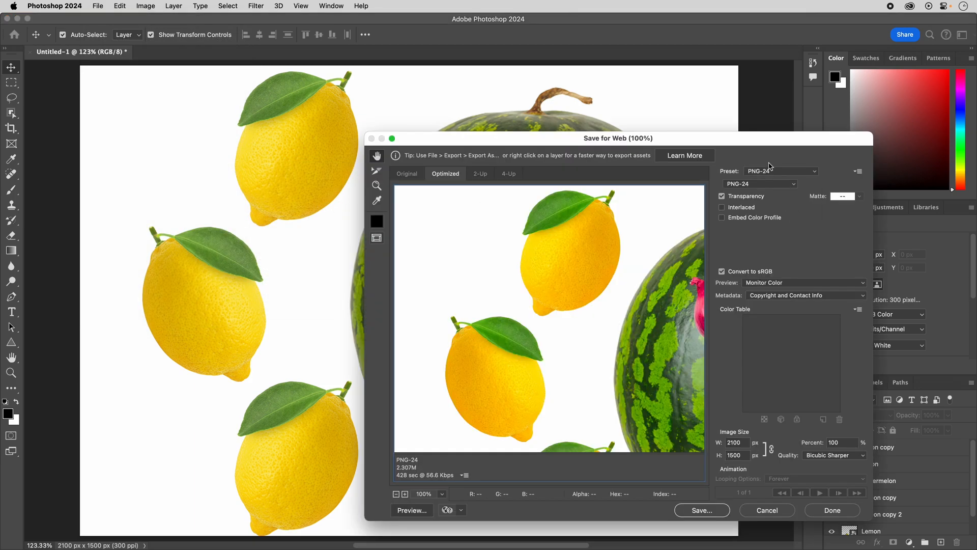
pyautogui.click(786, 173)
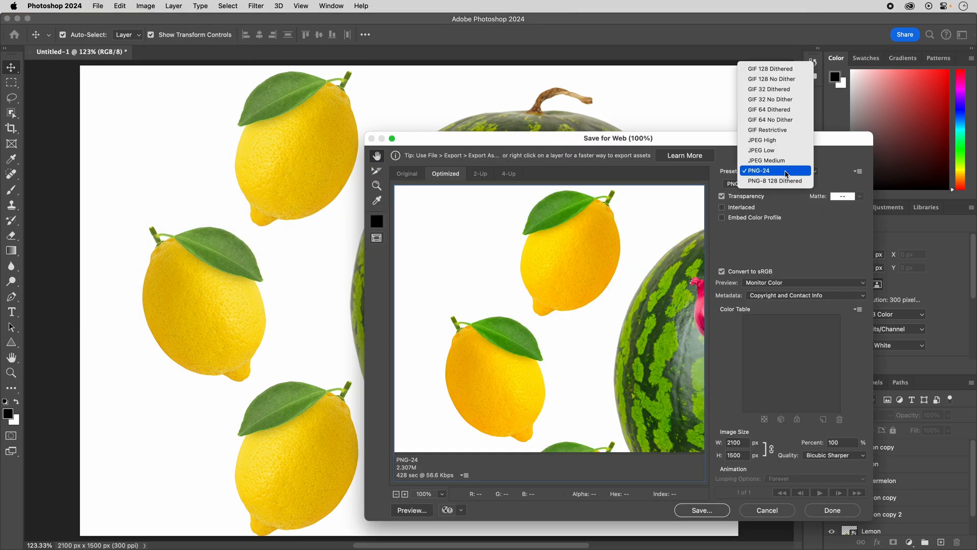
pyautogui.click(768, 141)
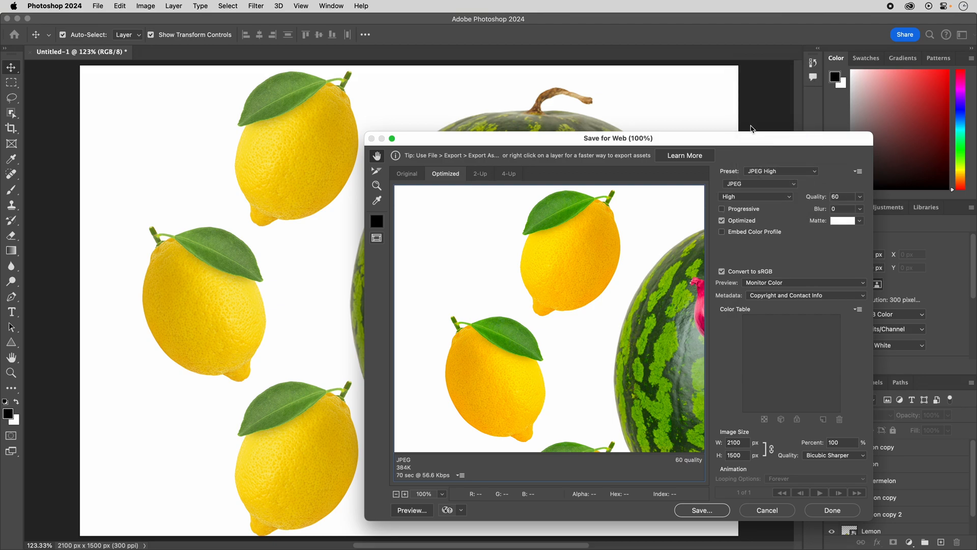
# Save the exported image to the Desktop as fruit face.jpg
pyautogui.click(722, 511)
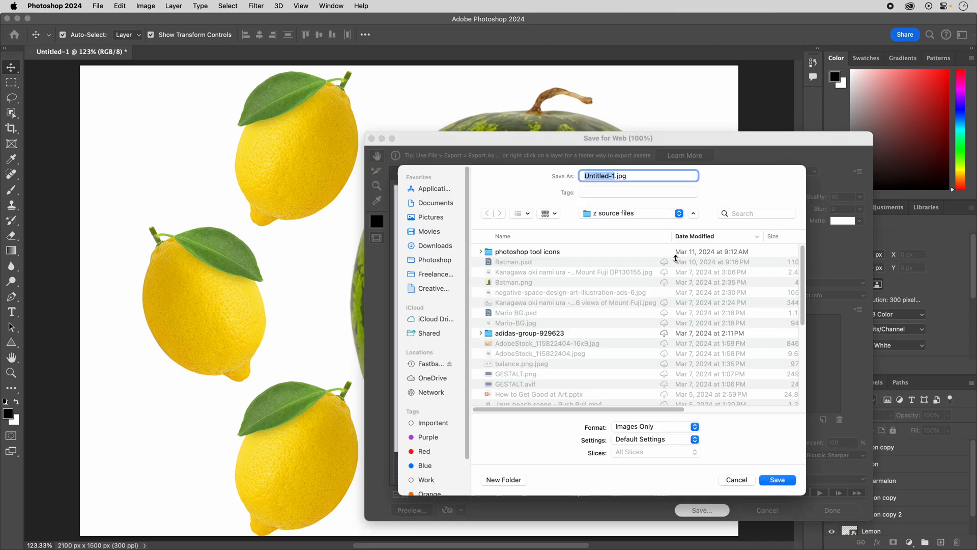
pyautogui.write('fruit face')
pyautogui.press('super+shift+d')
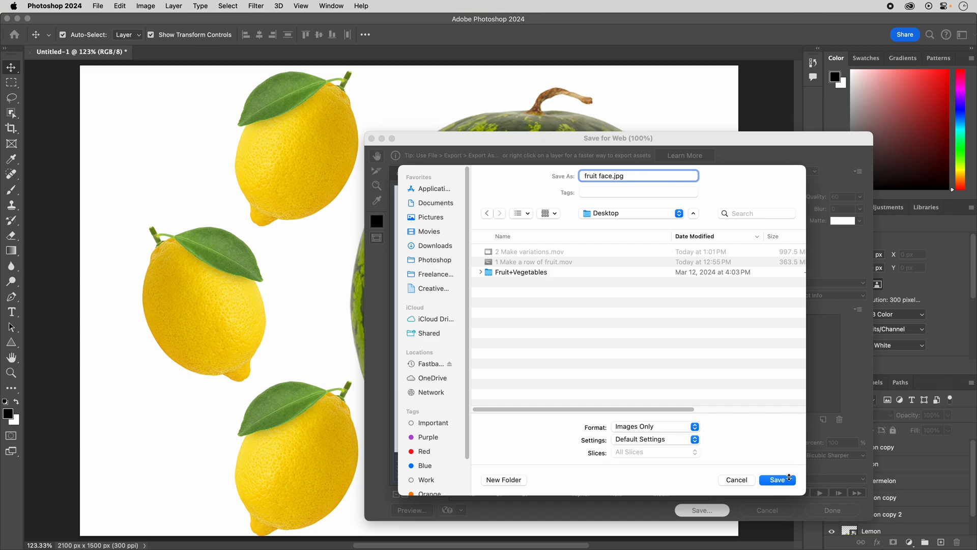
pyautogui.click(788, 479)
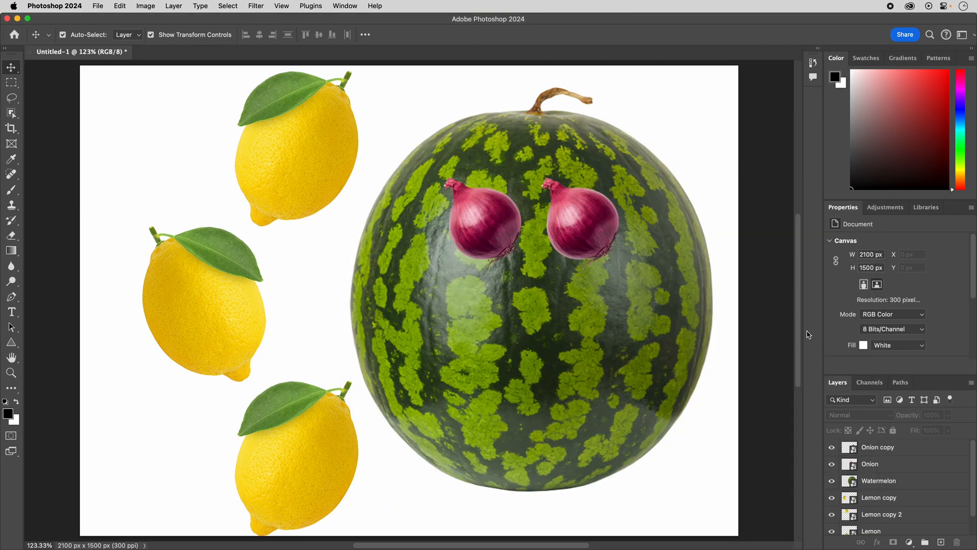